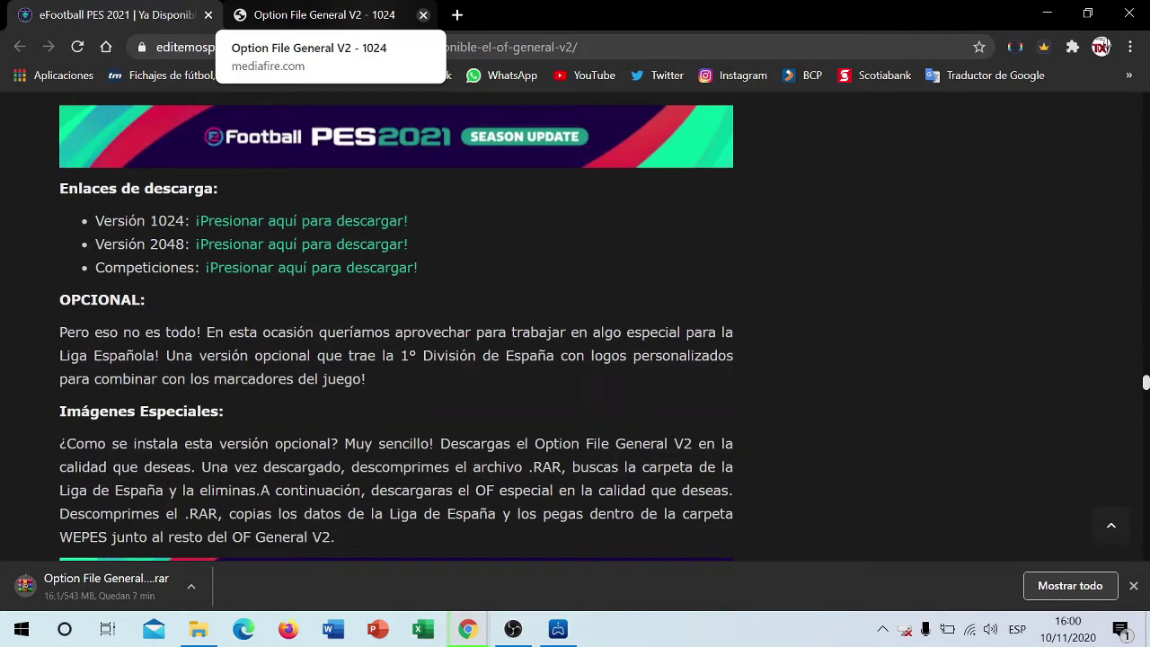
# Step: Close the finished MediaFire tab and review the article's download links and optional Liga Española installation instructions
pyautogui.click(423, 14)
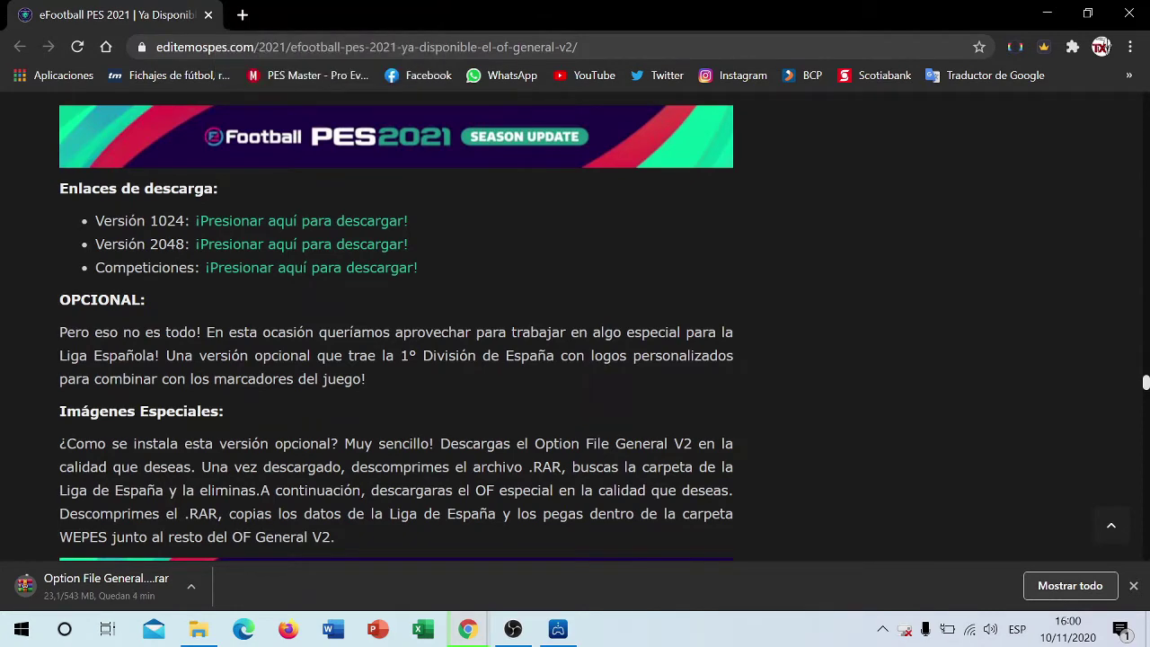
pyautogui.scroll(-7, 395, 325)
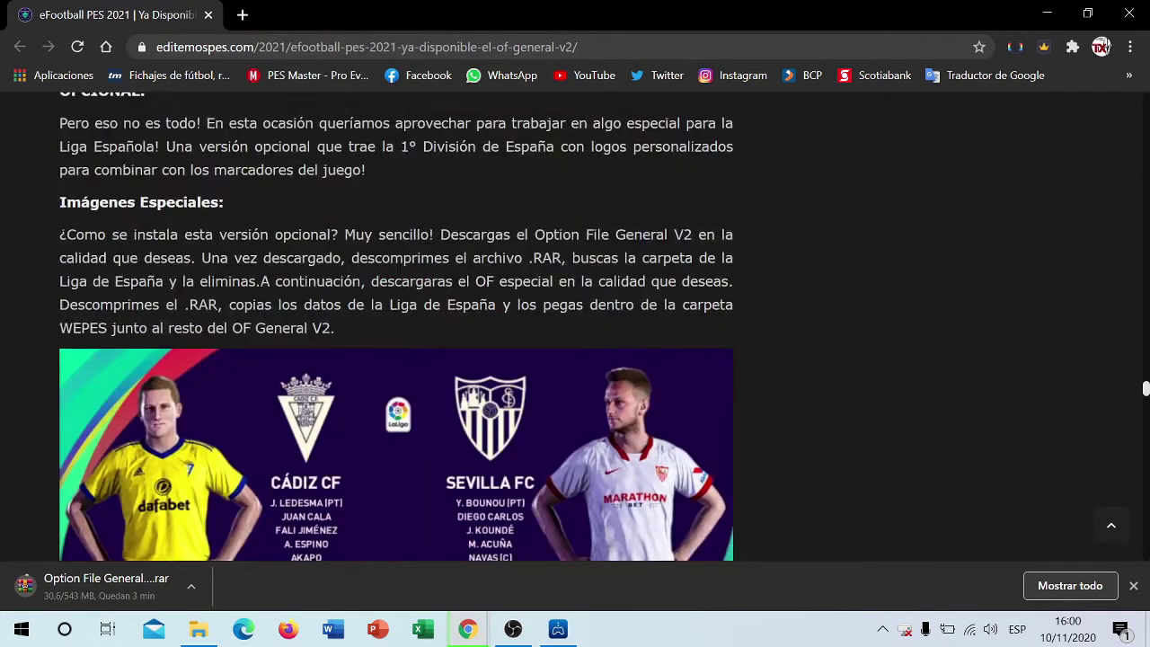
pyautogui.scroll(7, 395, 325)
pyautogui.scroll(-10, 396, 323)
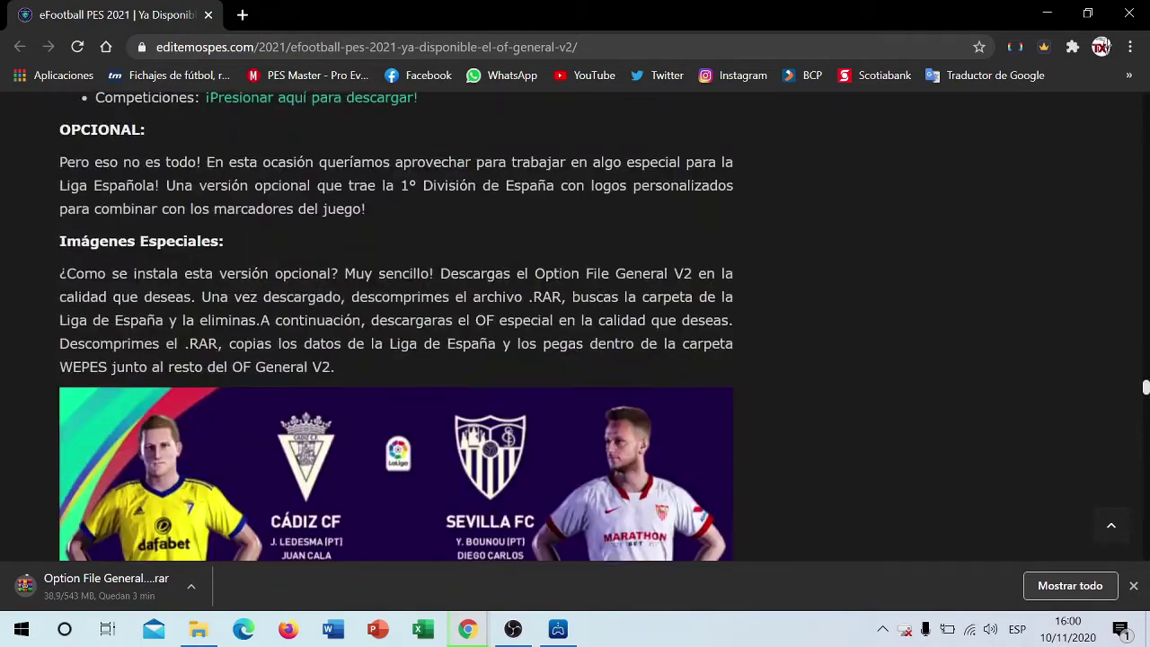
pyautogui.scroll(2, 395, 325)
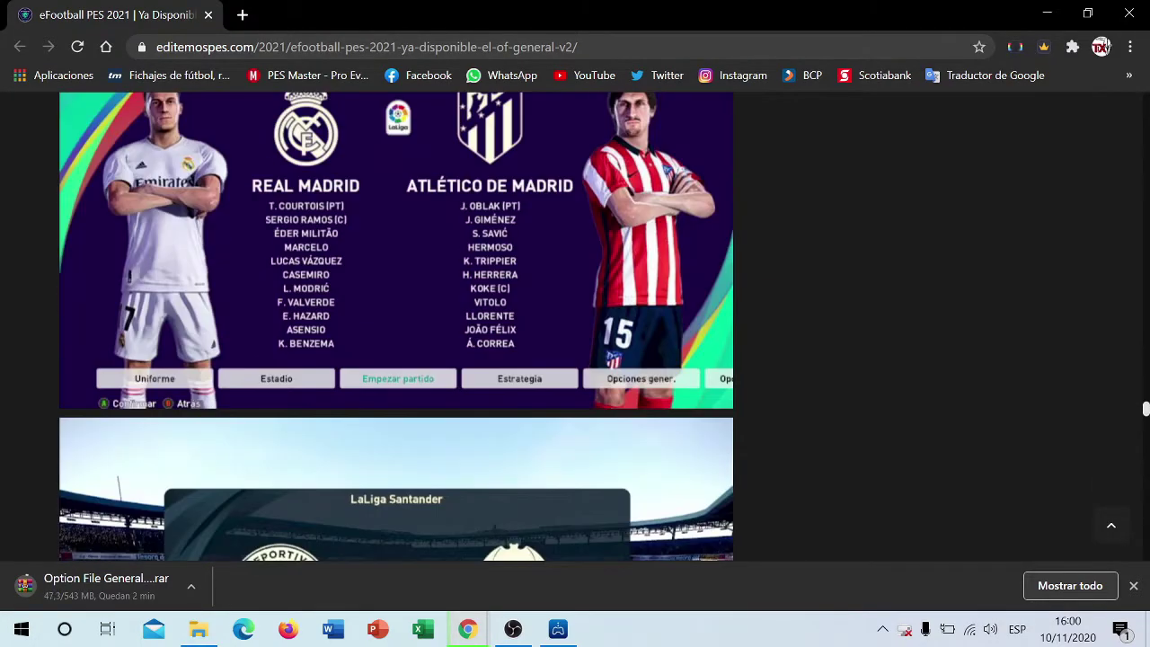
pyautogui.scroll(-6, 395, 325)
pyautogui.scroll(14, 395, 325)
pyautogui.scroll(1, 395, 346)
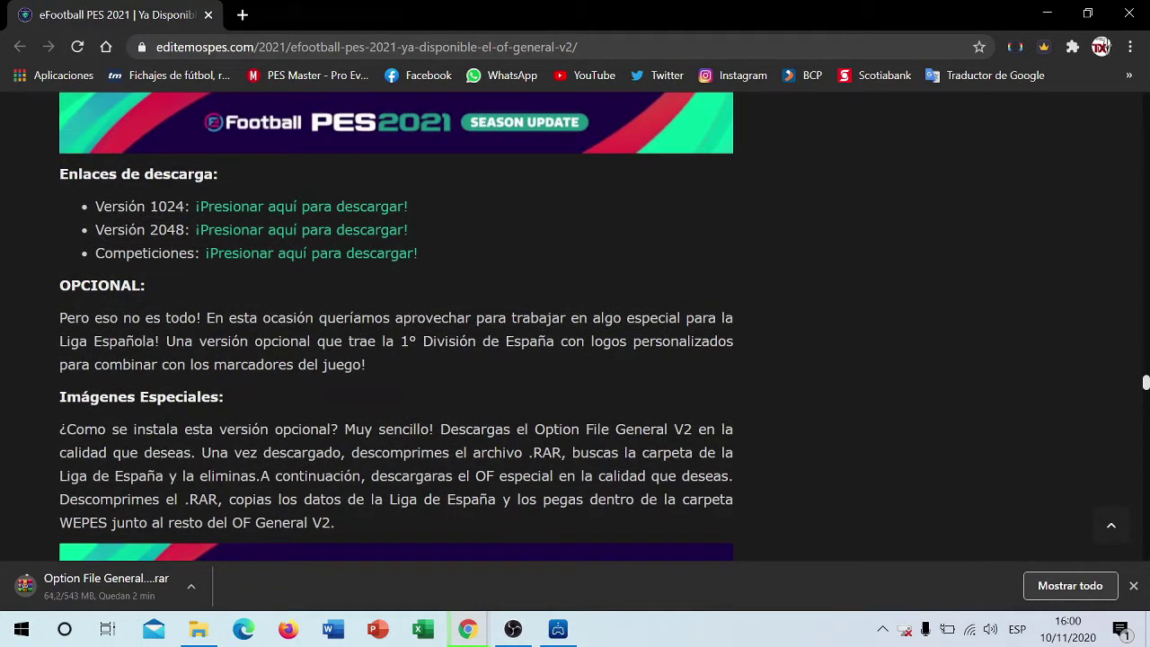
pyautogui.scroll(-15, 395, 324)
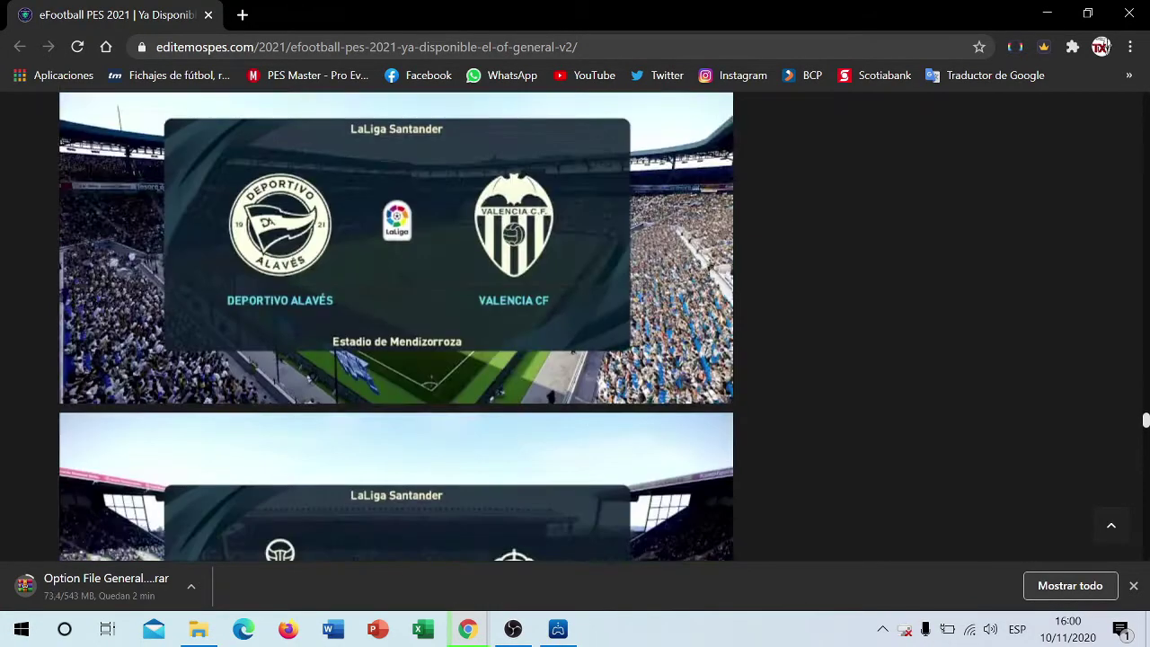
# Step: Download the 1024 version of the optional Liga Santander + Logos Blancos archive and close its MediaFire tab
pyautogui.scroll(4, 395, 323)
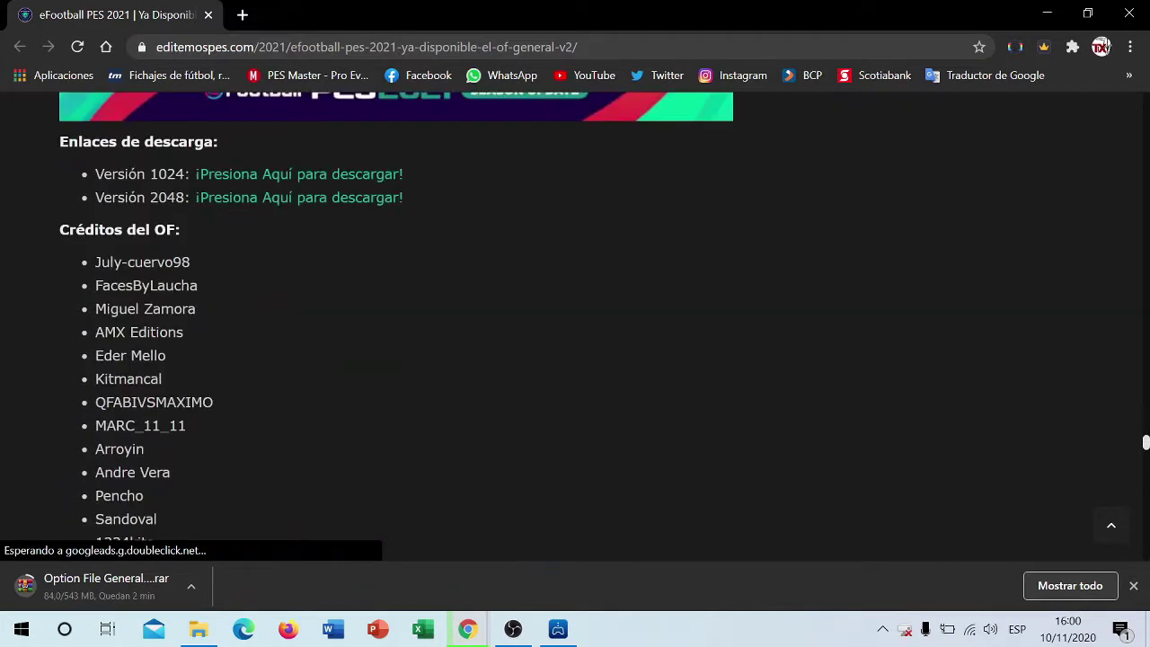
pyautogui.scroll(-1, 395, 323)
pyautogui.scroll(1, 395, 323)
pyautogui.scroll(3, 395, 324)
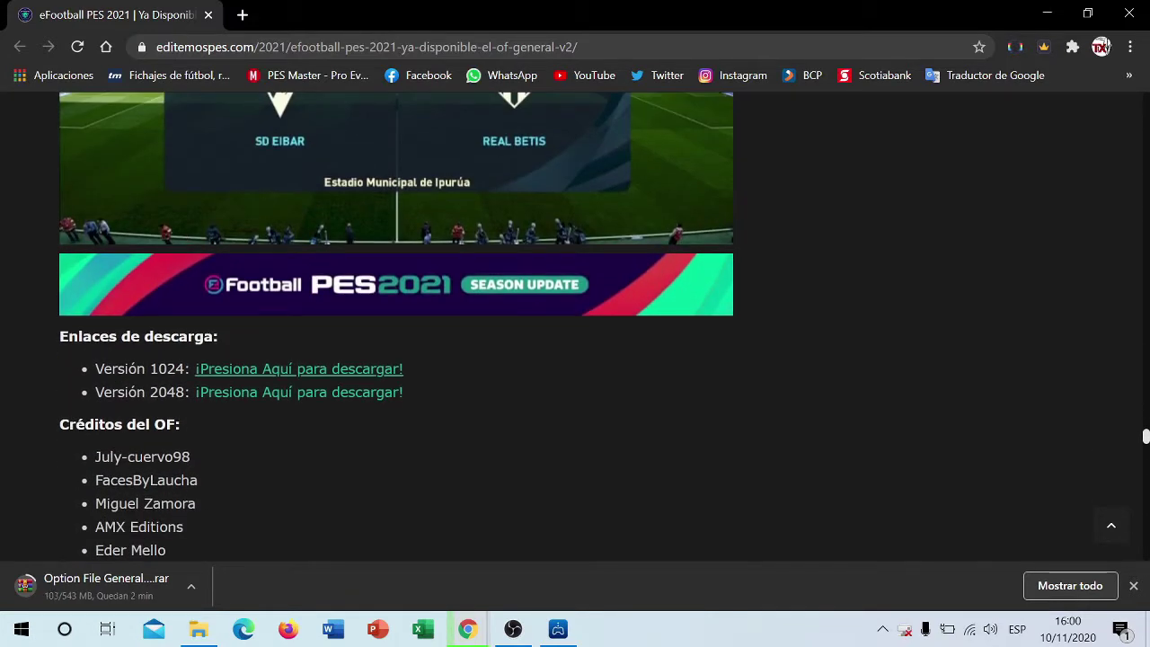
pyautogui.rightClick(359, 363)
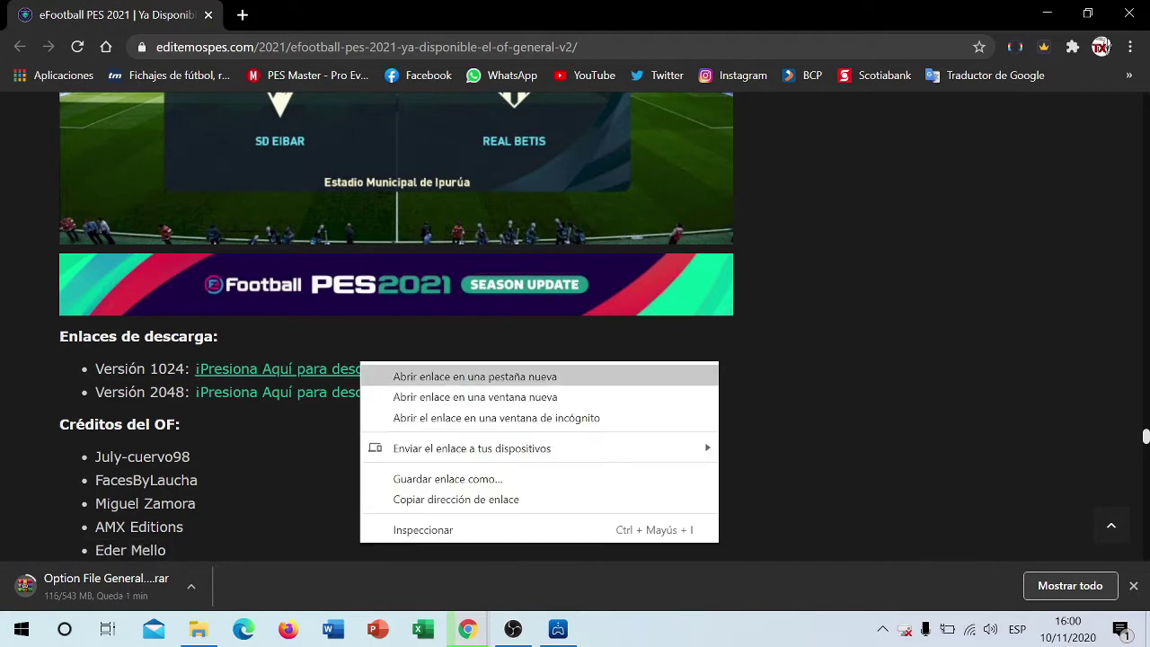
pyautogui.click(475, 377)
pyautogui.click(330, 14)
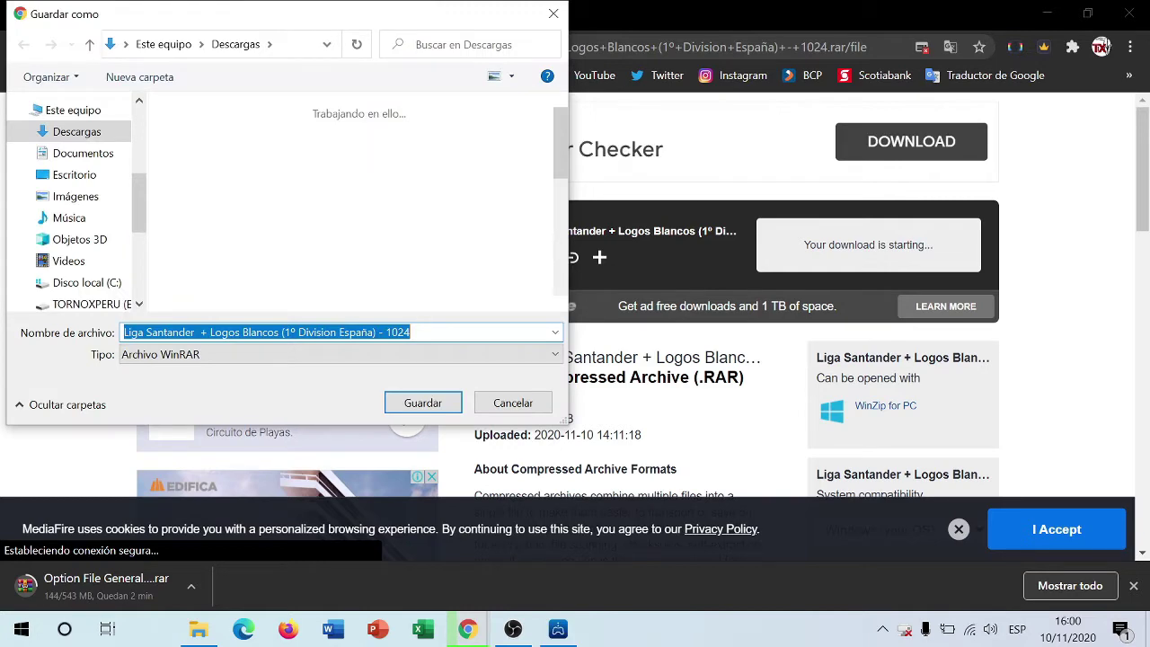
pyautogui.press('Return')
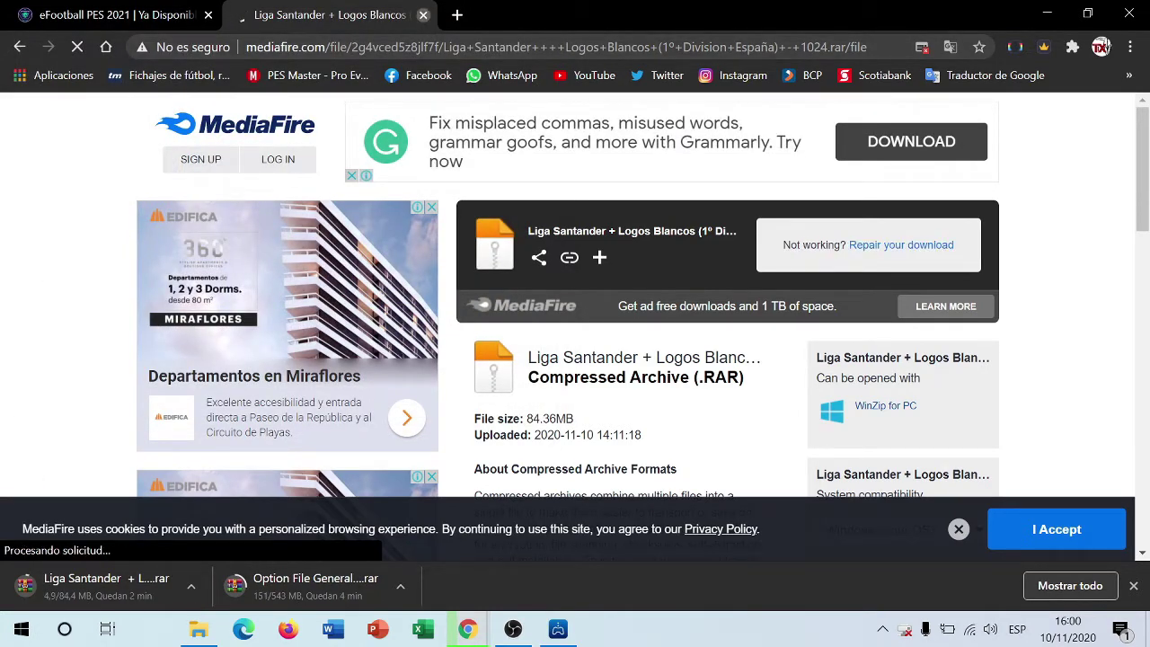
pyautogui.hotkey('ctrl', 'w')
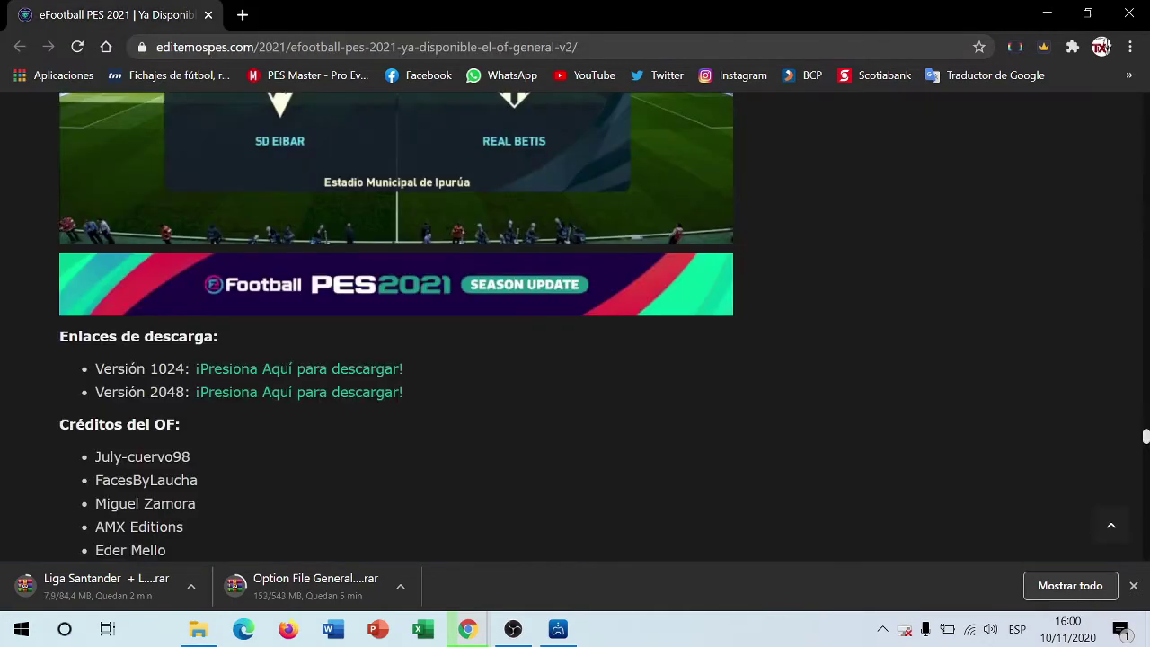
# Step: Review the optional Liga Española section again, including its installation text, team preview images and the main download links
pyautogui.scroll(20, 575, 325)
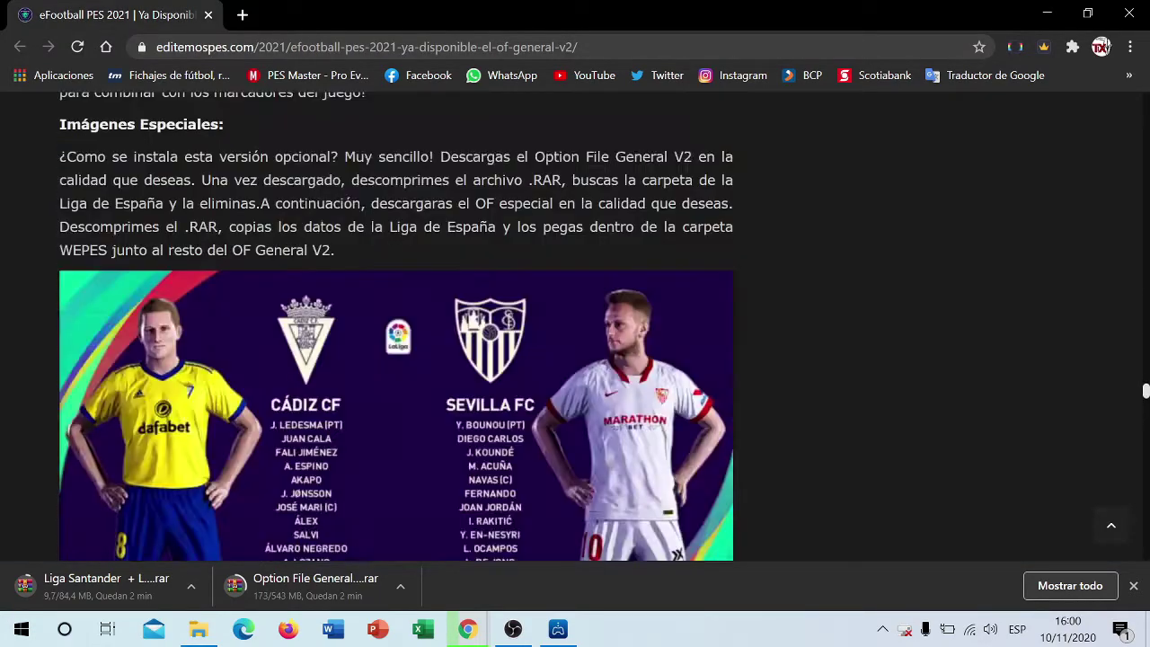
pyautogui.scroll(6, 575, 325)
pyautogui.scroll(-16, 575, 325)
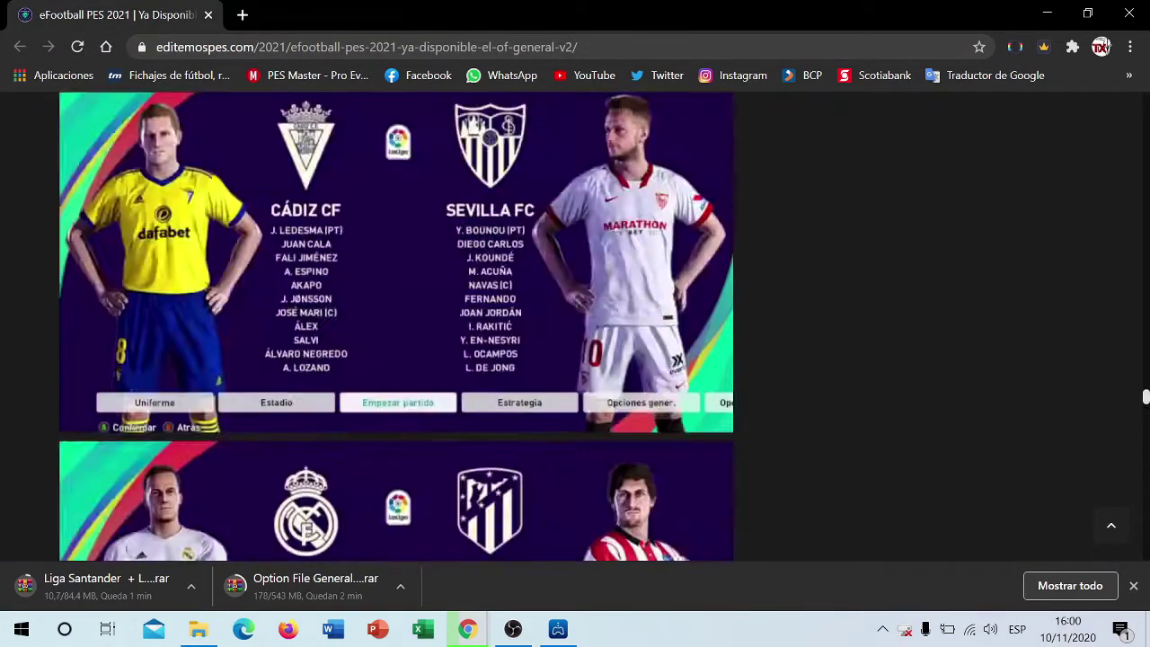
pyautogui.scroll(3, 575, 325)
pyautogui.scroll(2, 575, 325)
pyautogui.scroll(-3, 575, 325)
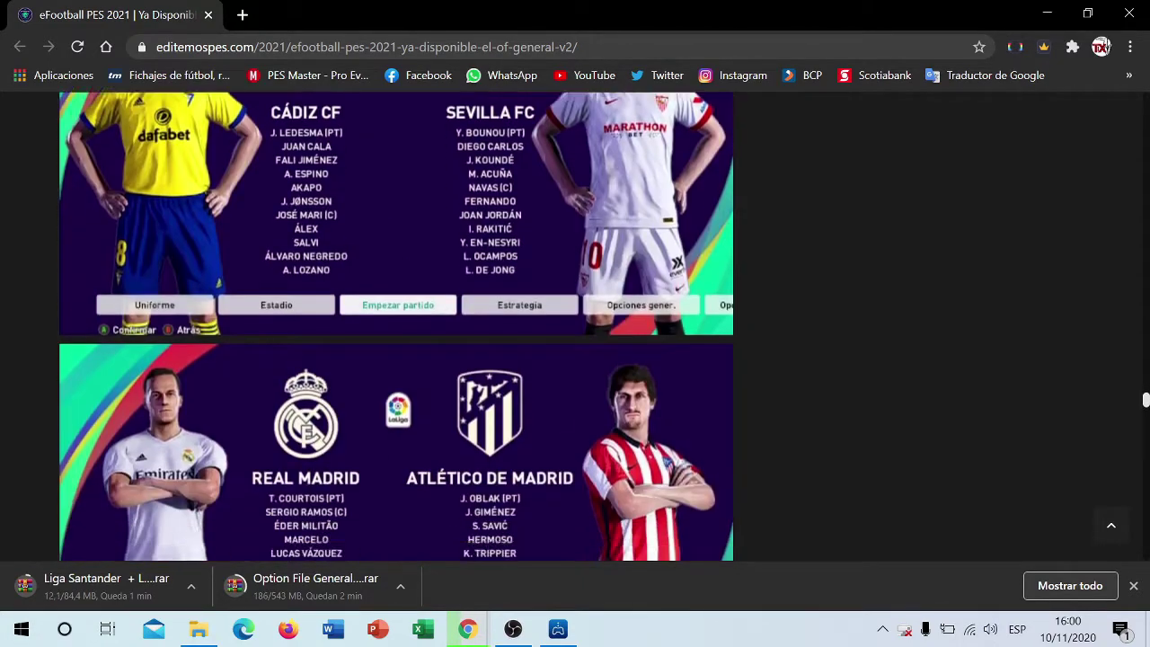
pyautogui.scroll(4, 575, 325)
pyautogui.press('Up')
pyautogui.press('Up')
pyautogui.press('Up')
pyautogui.press('Up')
pyautogui.press('Up')
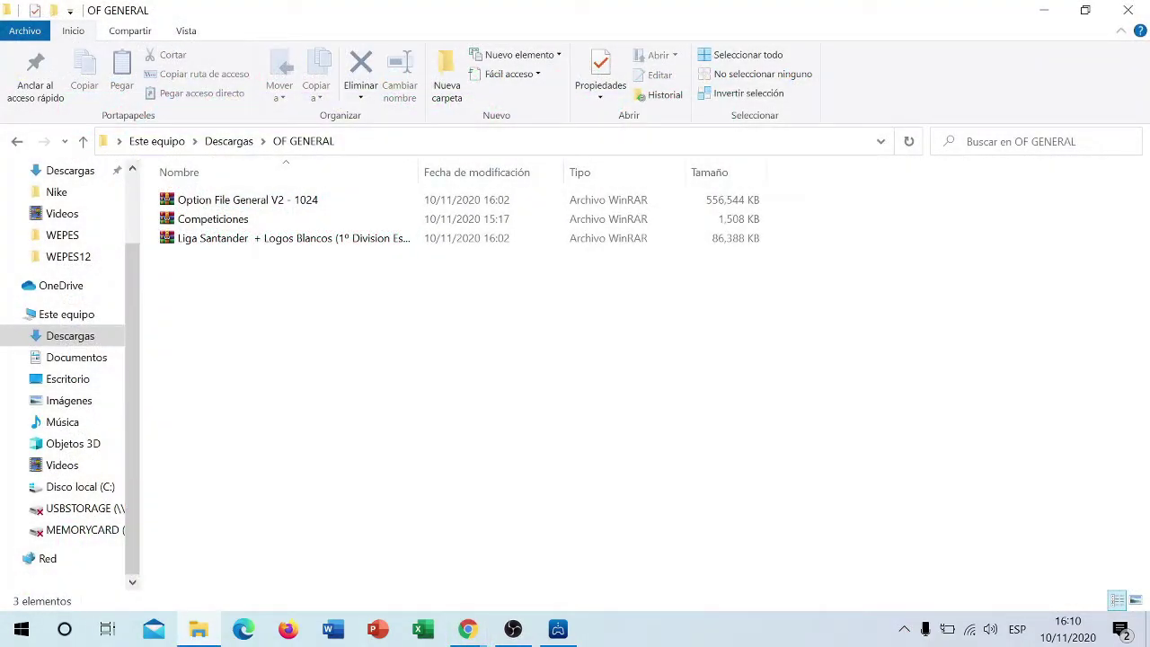
# Step: Extract the Competiciones archive directly into the OF GENERAL folder
pyautogui.rightClick(253, 217)
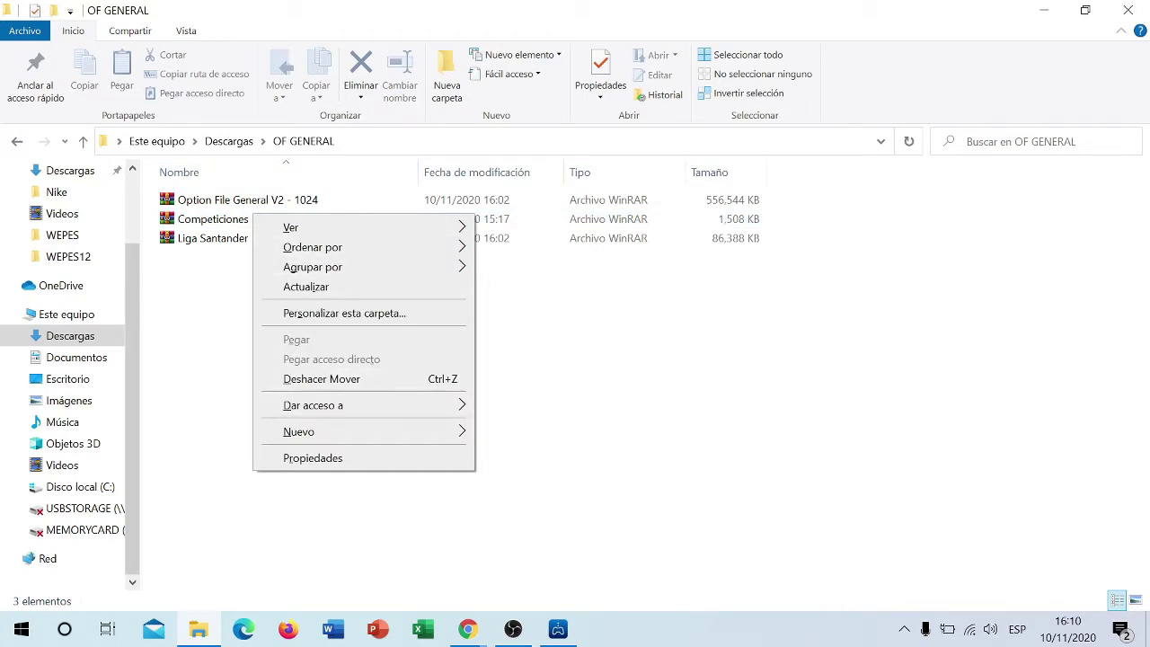
pyautogui.click(213, 218)
pyautogui.rightClick(230, 219)
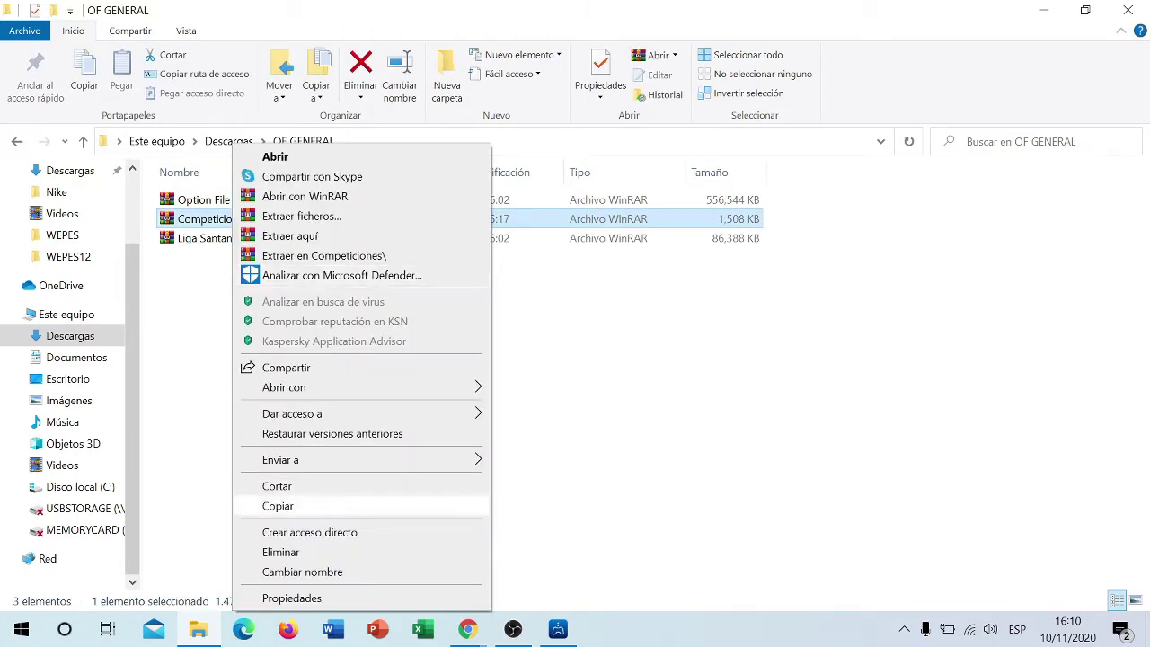
pyautogui.click(260, 233)
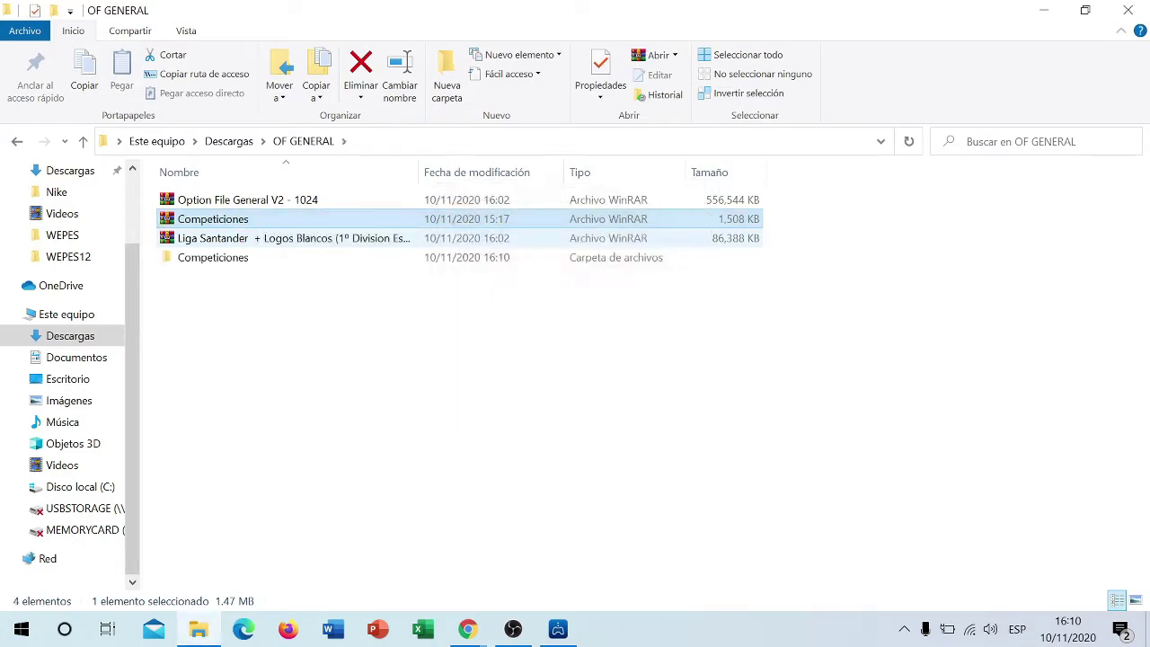
# Step: Extract the Option File General V2 - 1024 and Liga Santander + Logos Blancos archives into the OF GENERAL folder
pyautogui.rightClick(256, 258)
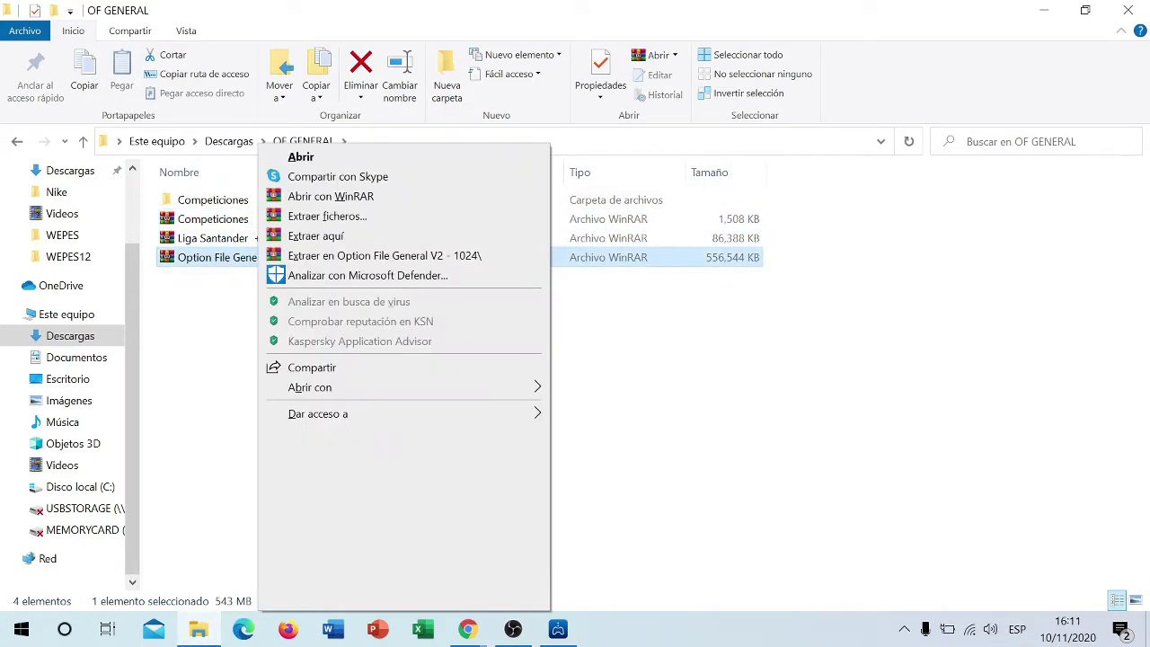
pyautogui.click(269, 235)
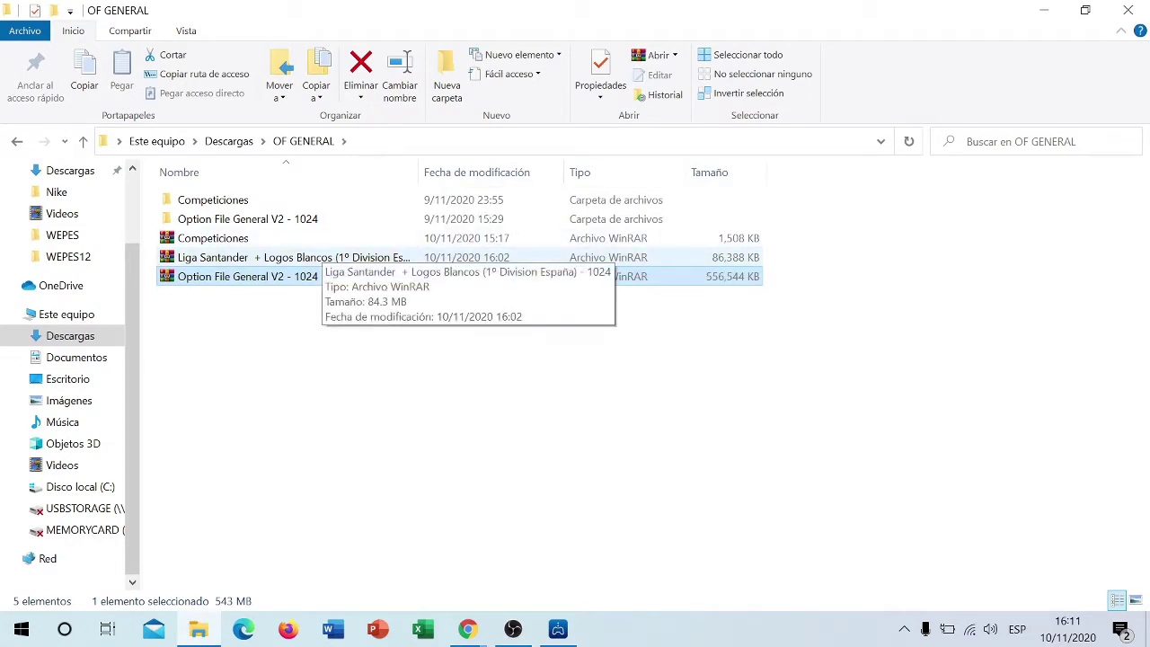
pyautogui.click(319, 257)
pyautogui.rightClick(325, 257)
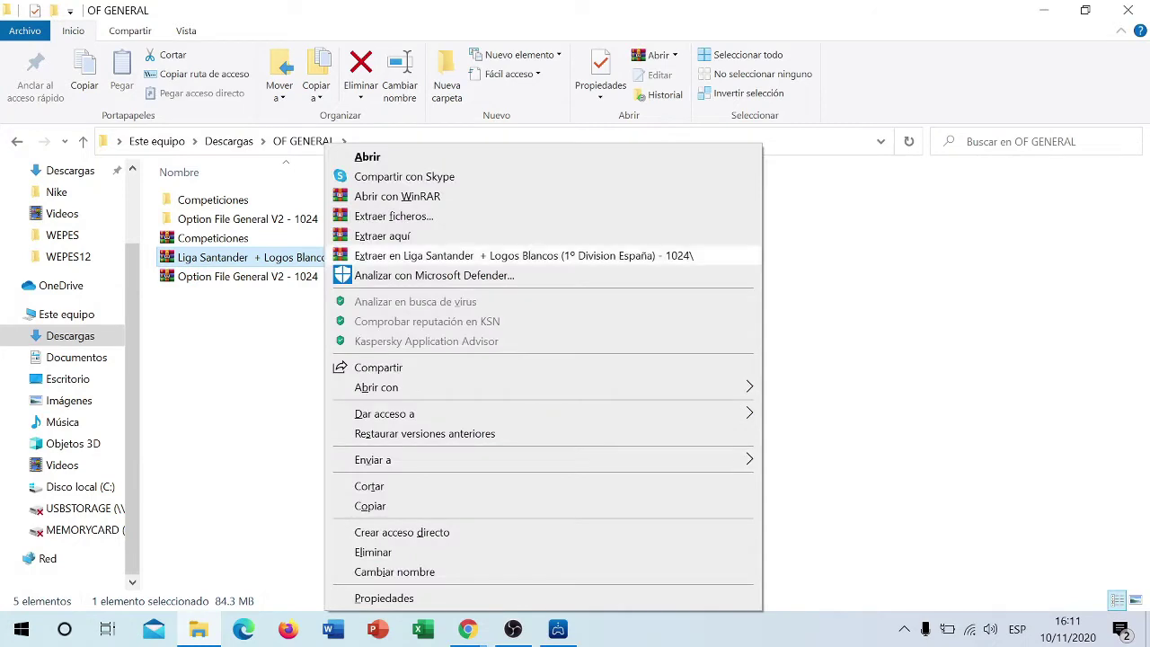
pyautogui.click(382, 237)
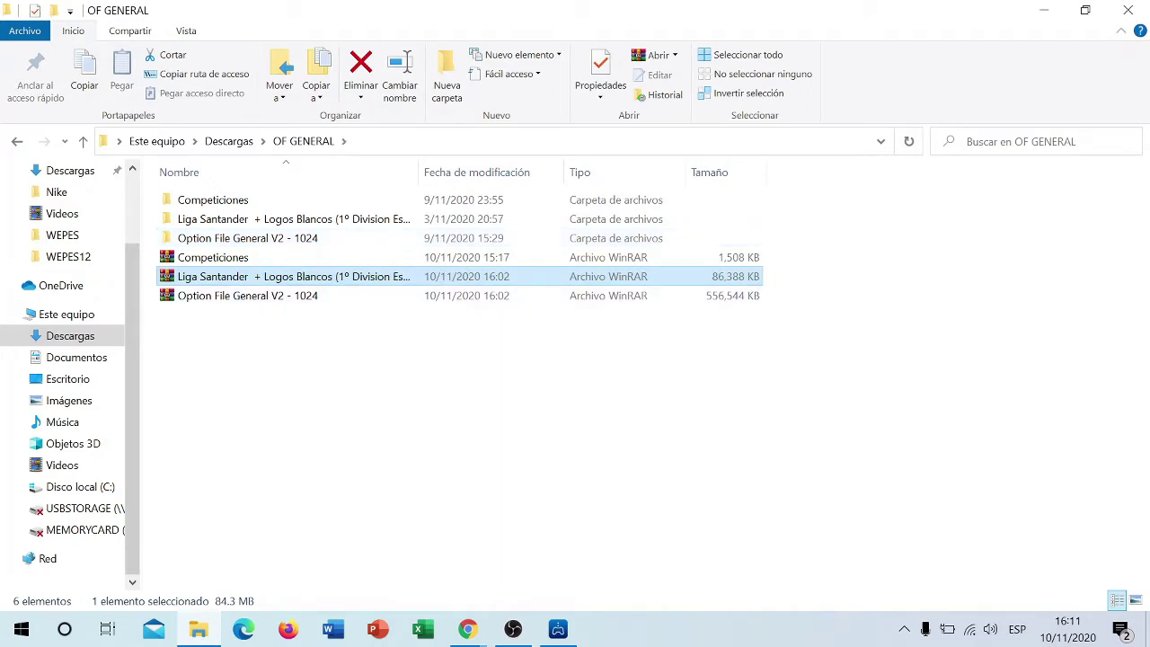
pyautogui.press('Escape')
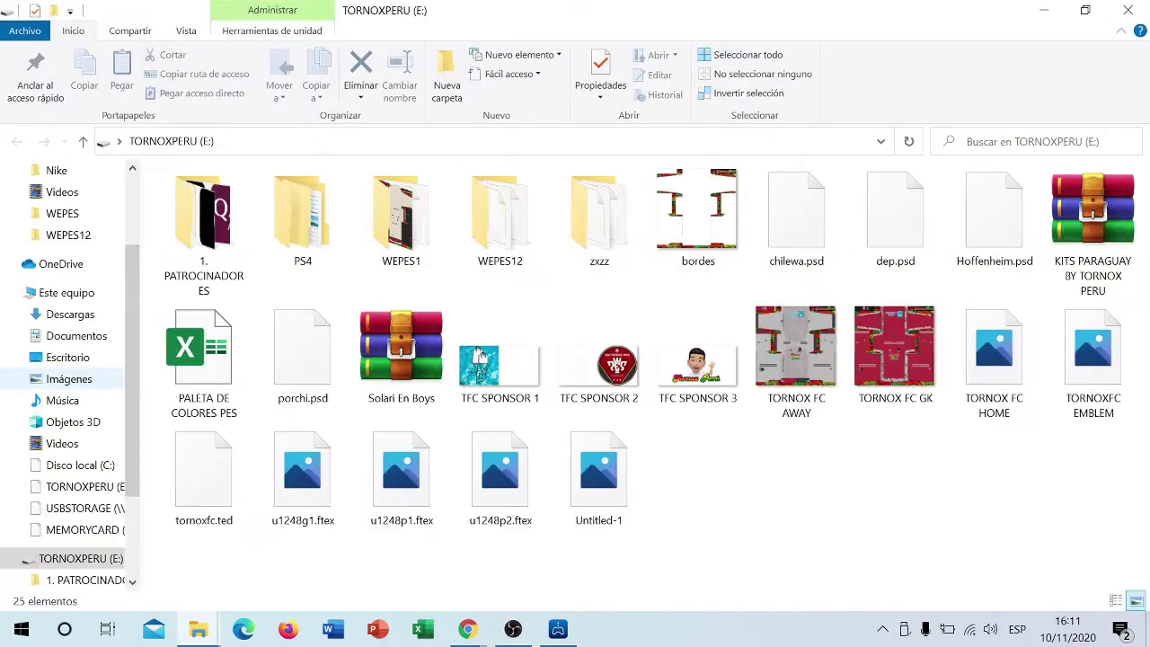
# Step: Check the format settings of the TORNOXPERU (E:) drive without formatting it, and return to the OF GENERAL folder
pyautogui.click(68, 378)
pyautogui.click(1127, 10)
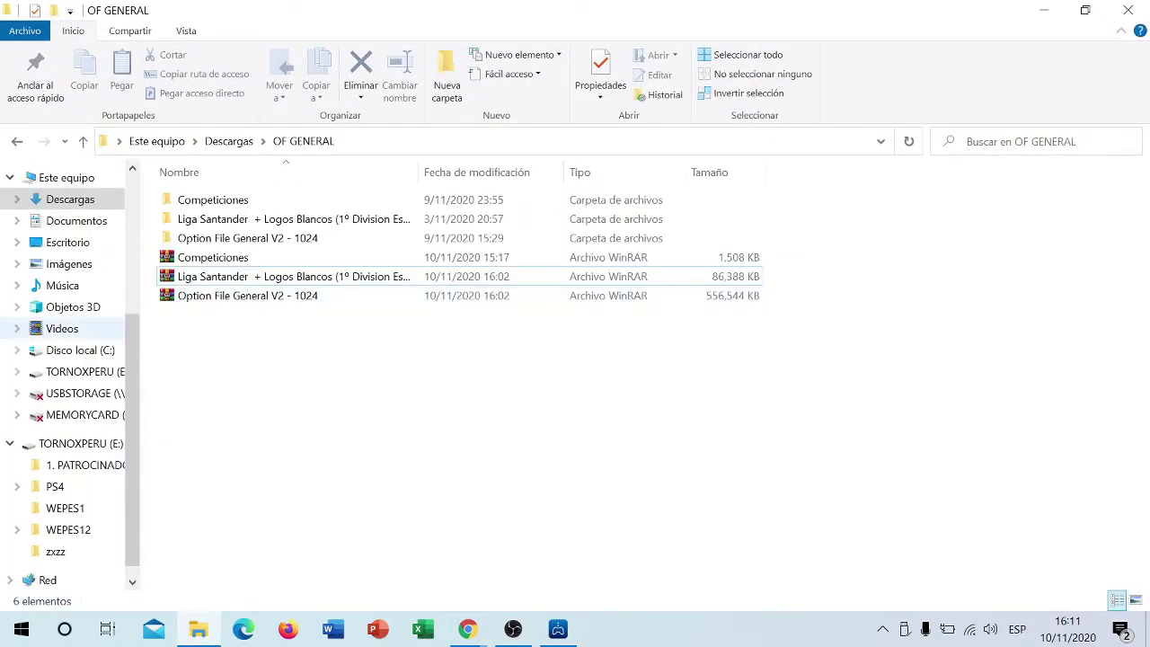
pyautogui.click(81, 370)
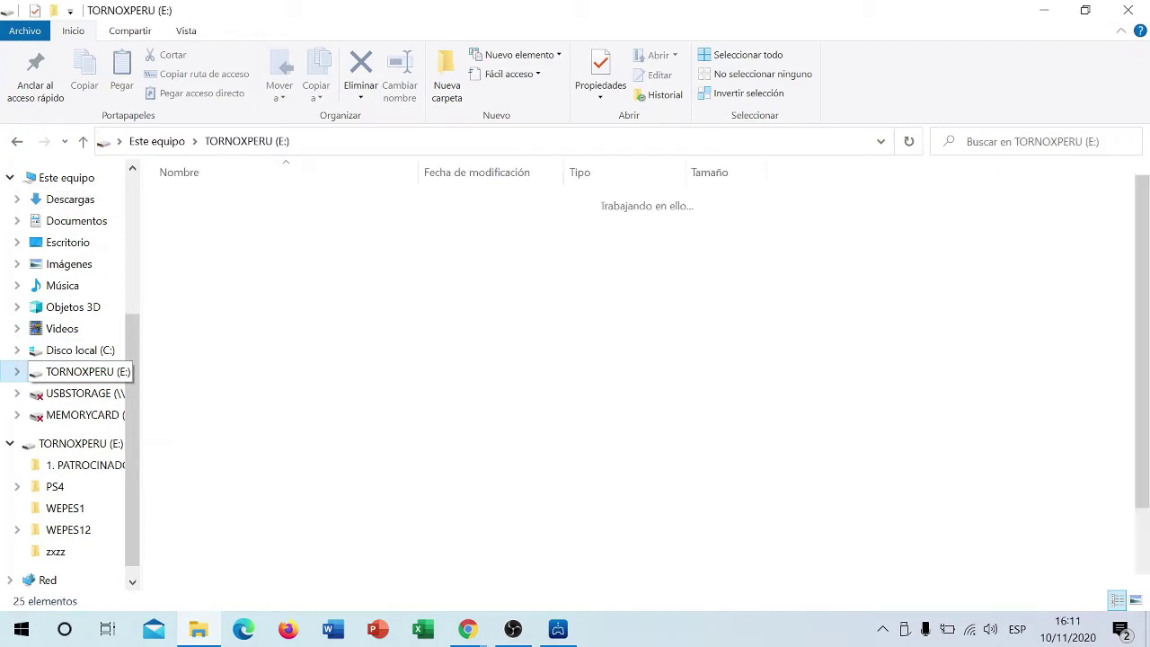
pyautogui.rightClick(88, 370)
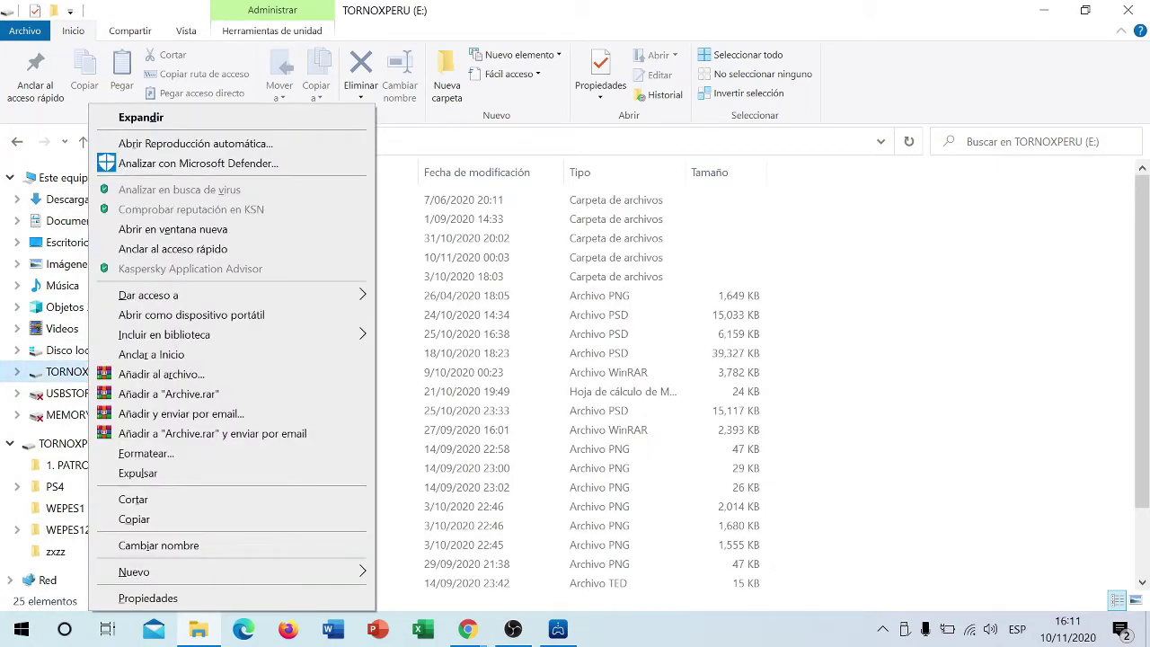
pyautogui.click(146, 452)
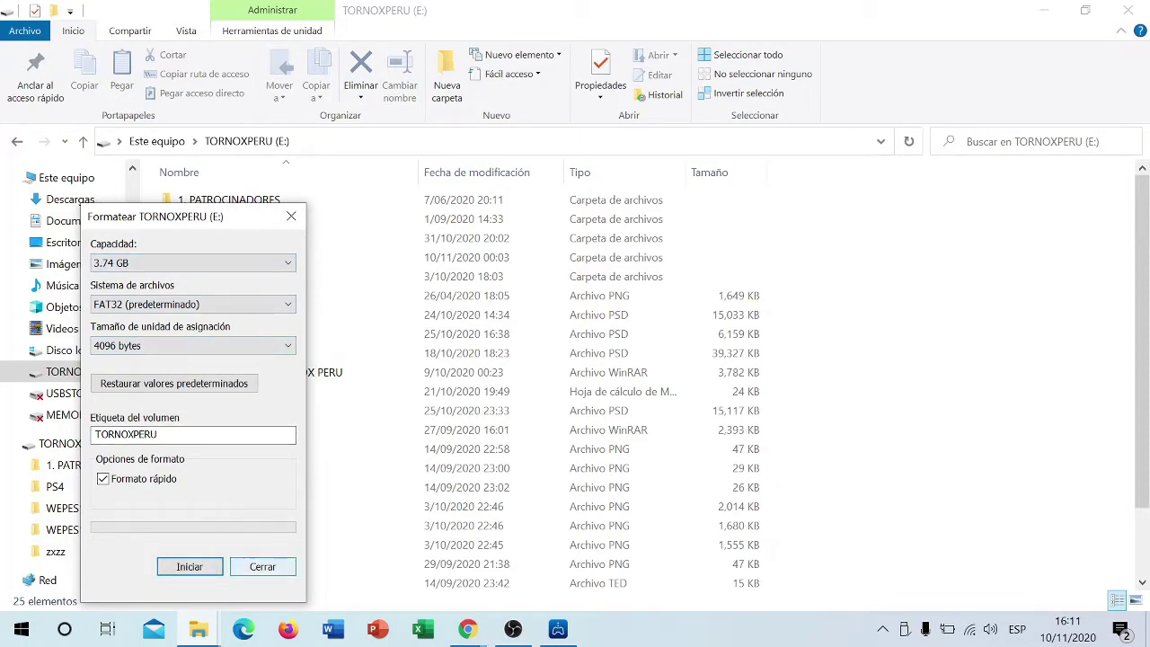
pyautogui.click(262, 566)
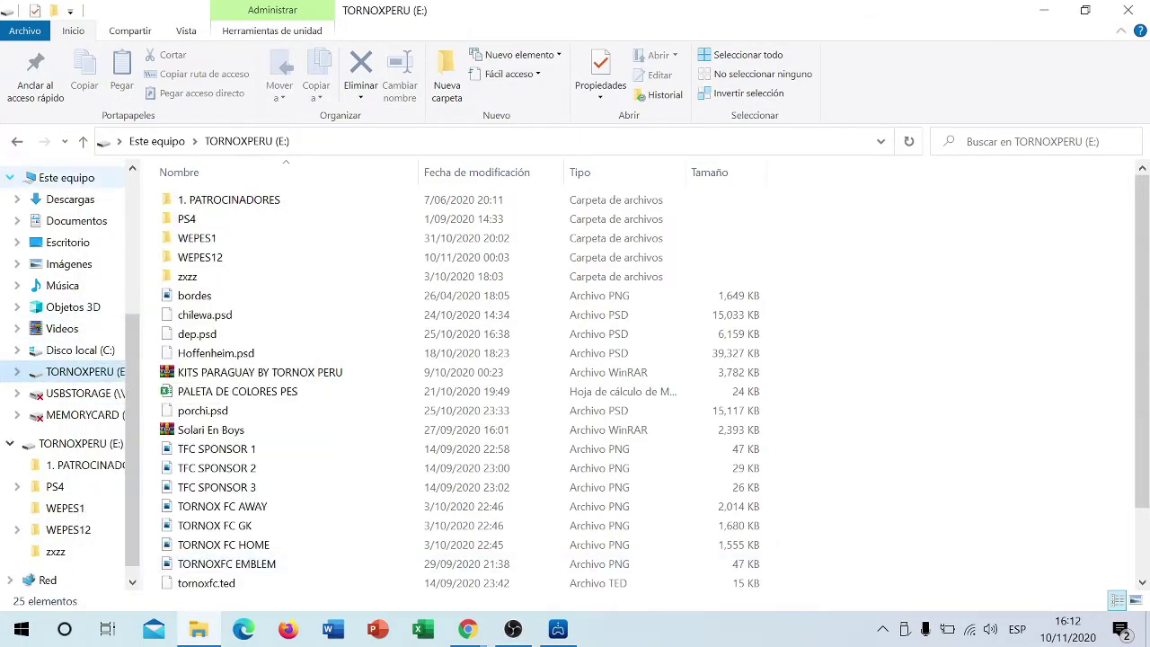
pyautogui.click(16, 141)
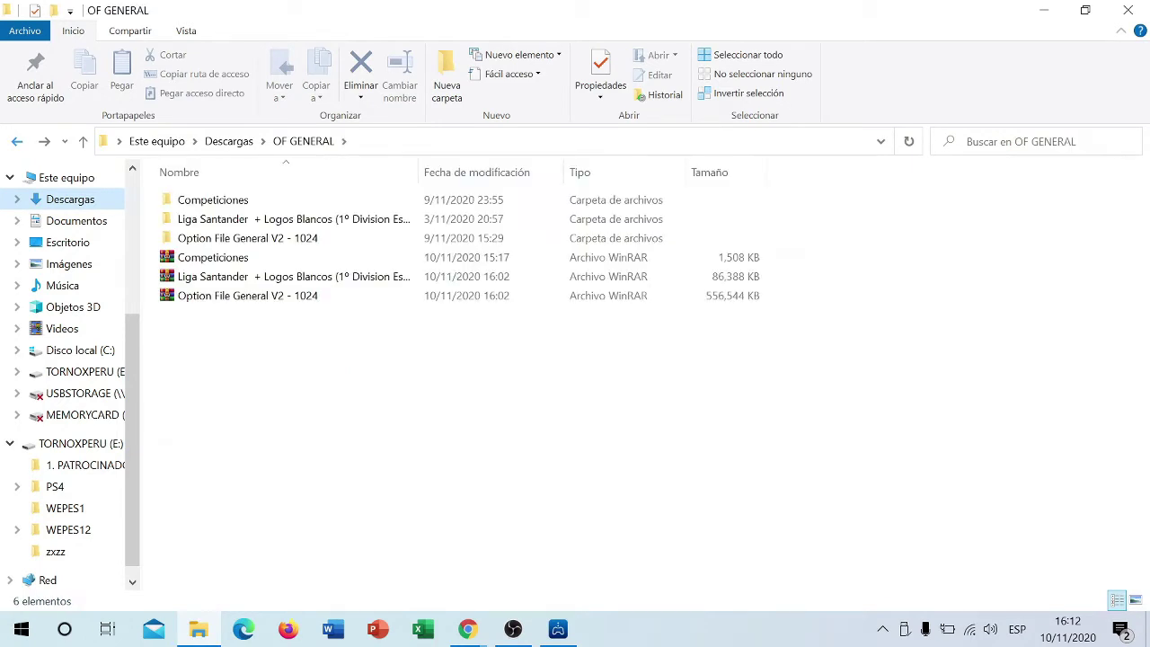
# Step: Create a new folder named WEPES inside the OF GENERAL folder
pyautogui.doubleClick(293, 219)
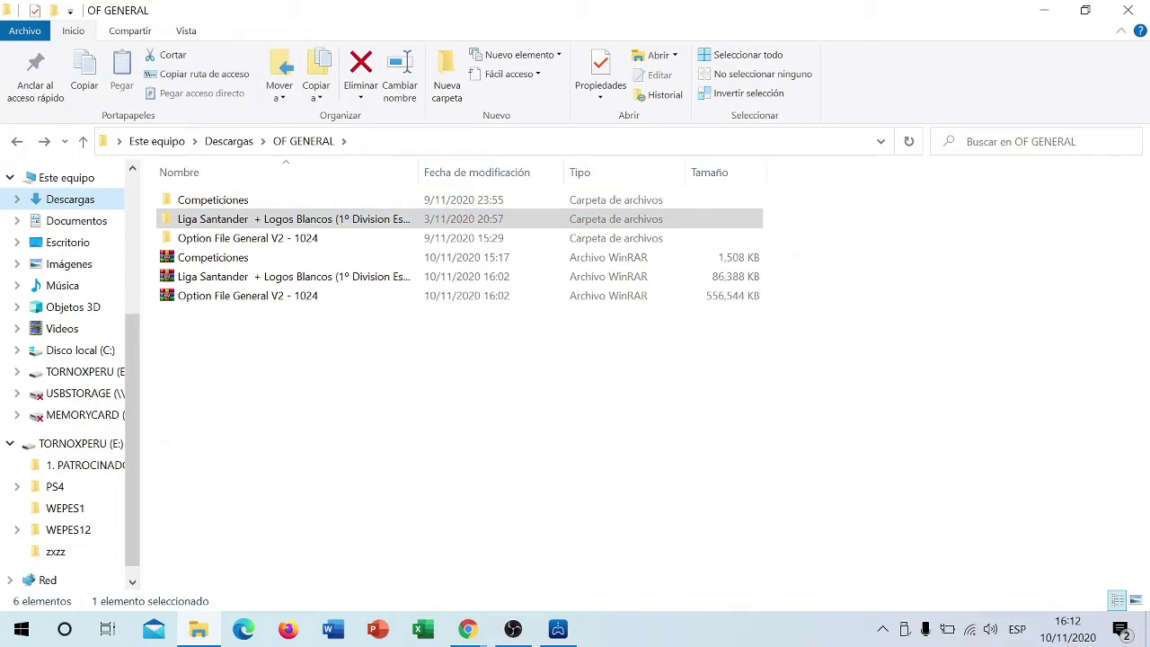
pyautogui.click(808, 238)
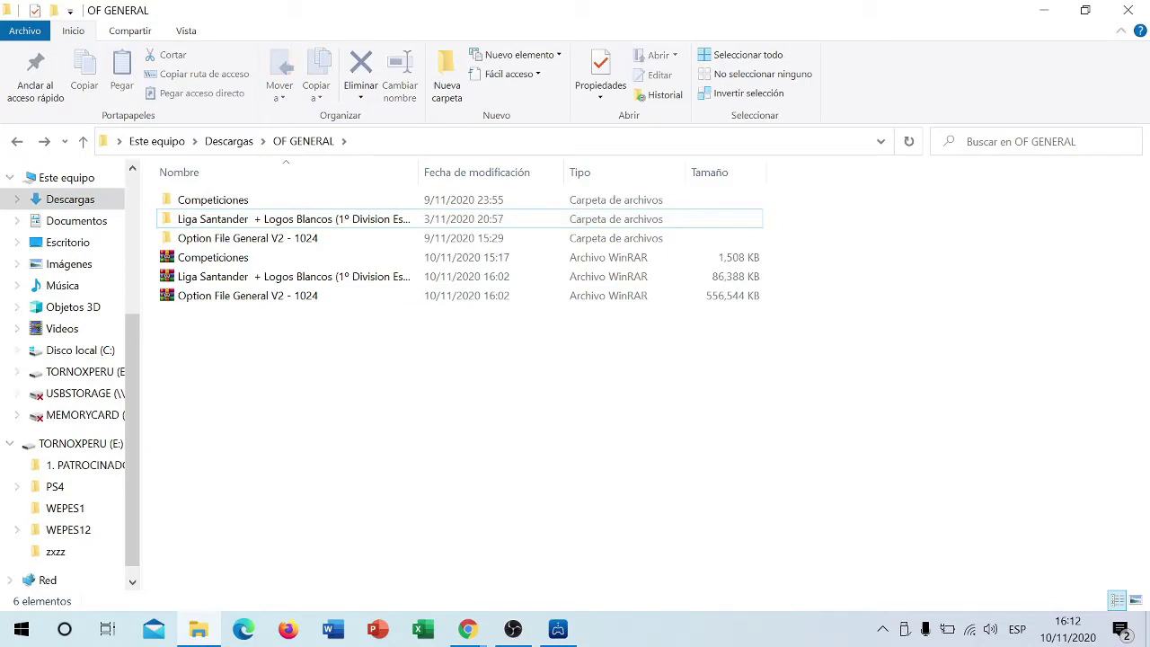
pyautogui.rightClick(337, 383)
pyautogui.moveTo(445, 342)
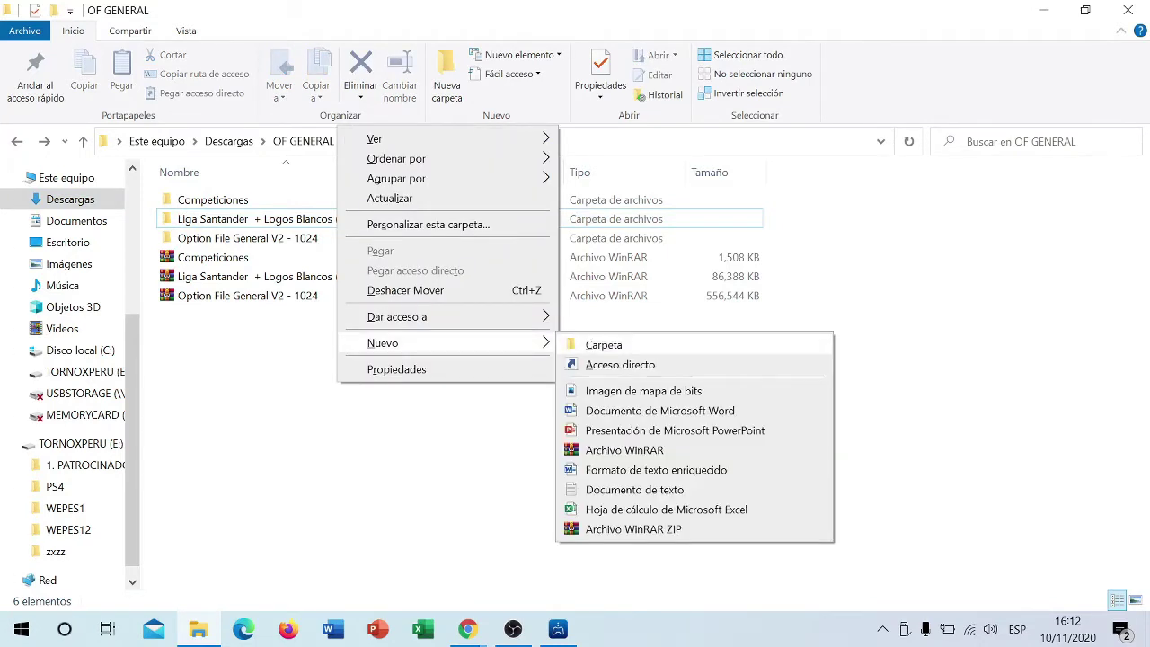
pyautogui.press('Return')
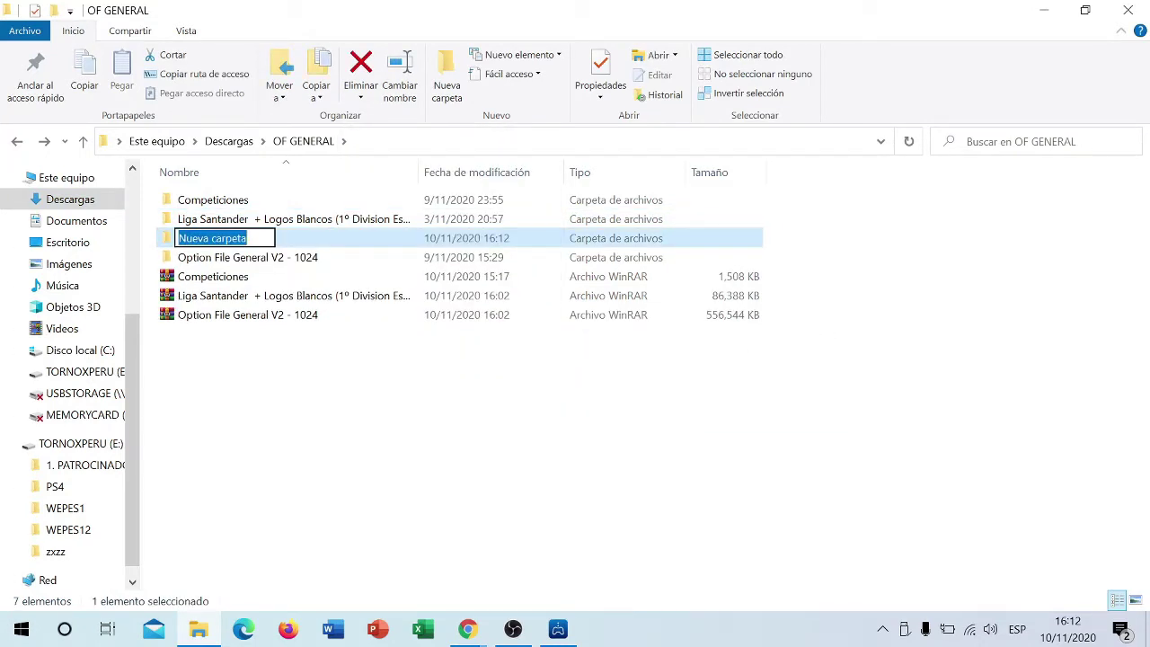
pyautogui.write('W')
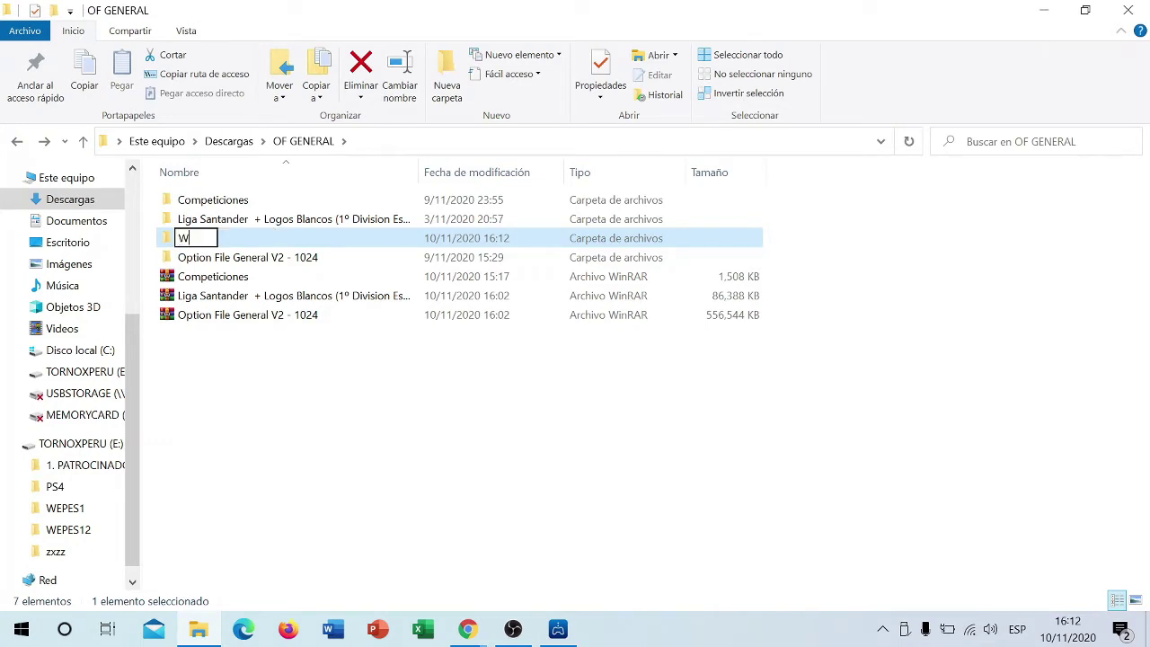
pyautogui.write('EPES')
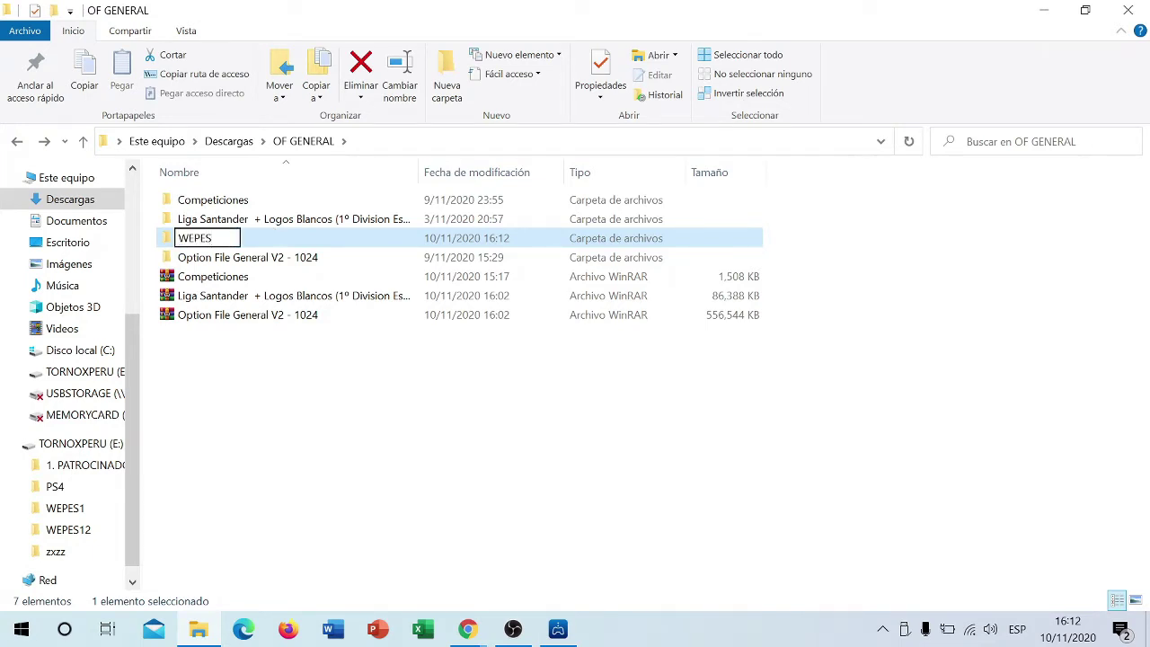
pyautogui.press('Return')
# Step: Try to move the Option File General V2 - 1024 and Competiciones folders into WEPES, and check that folder's contents
pyautogui.click(293, 218)
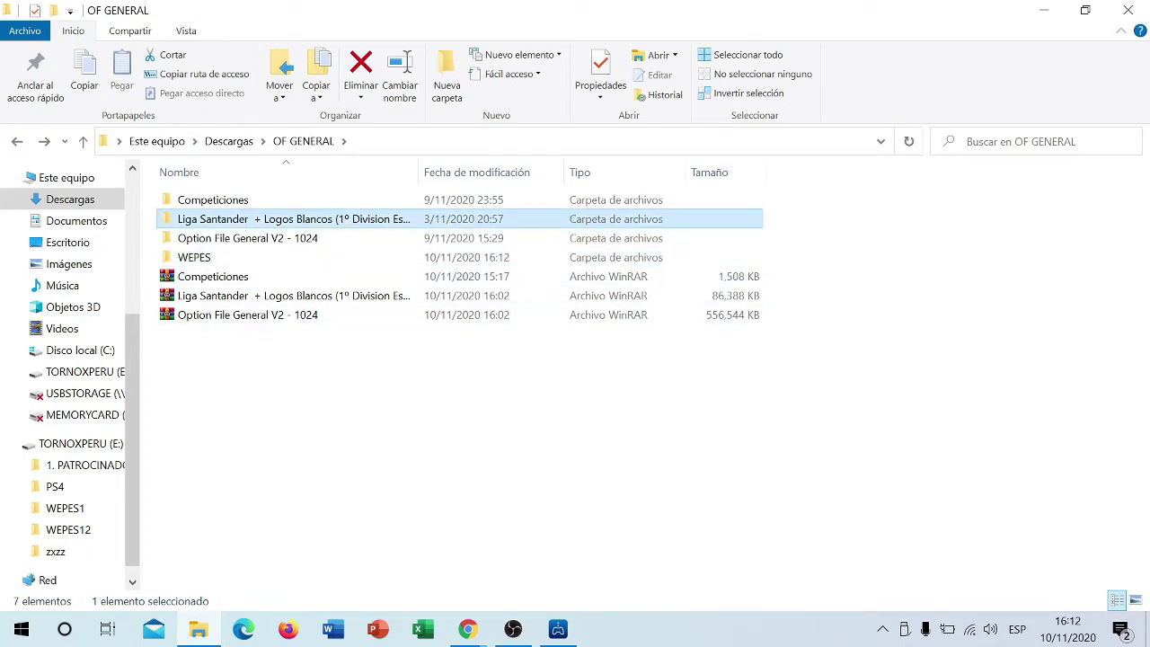
pyautogui.click(293, 238)
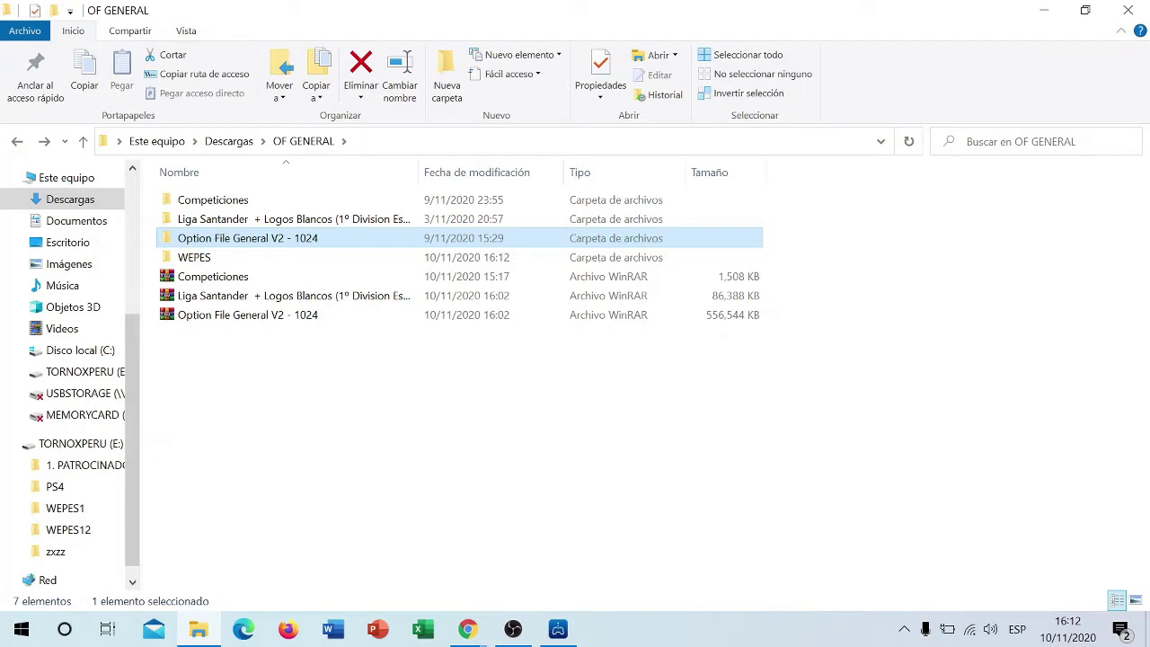
pyautogui.moveTo(270, 238); pyautogui.dragTo(220, 240)
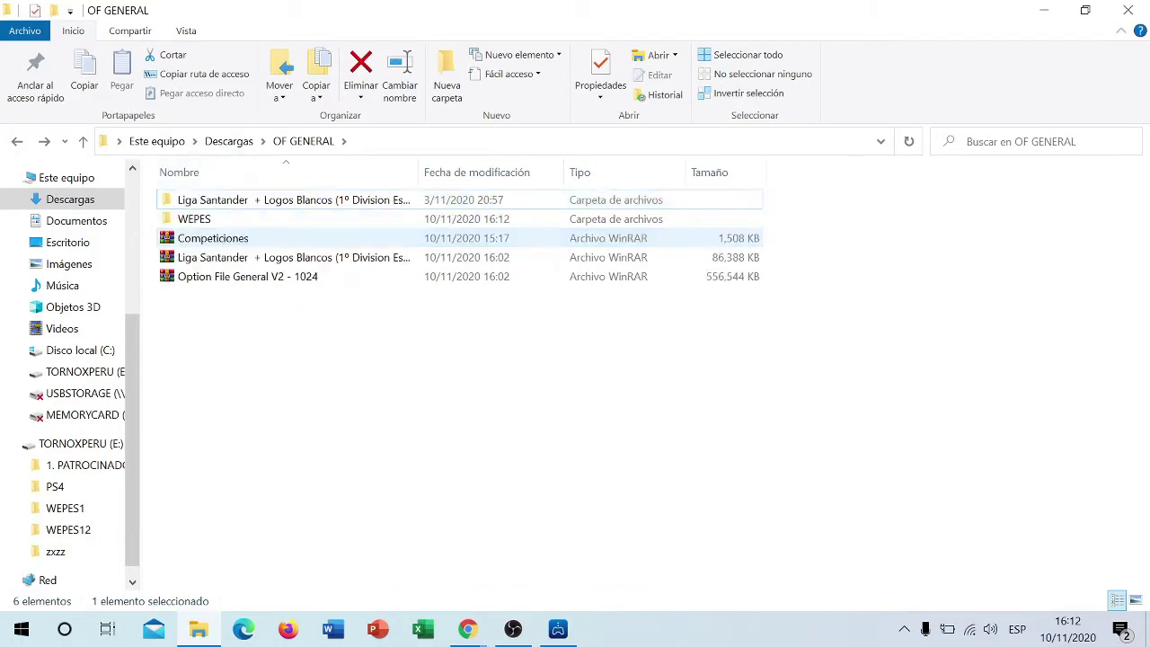
pyautogui.click(216, 238)
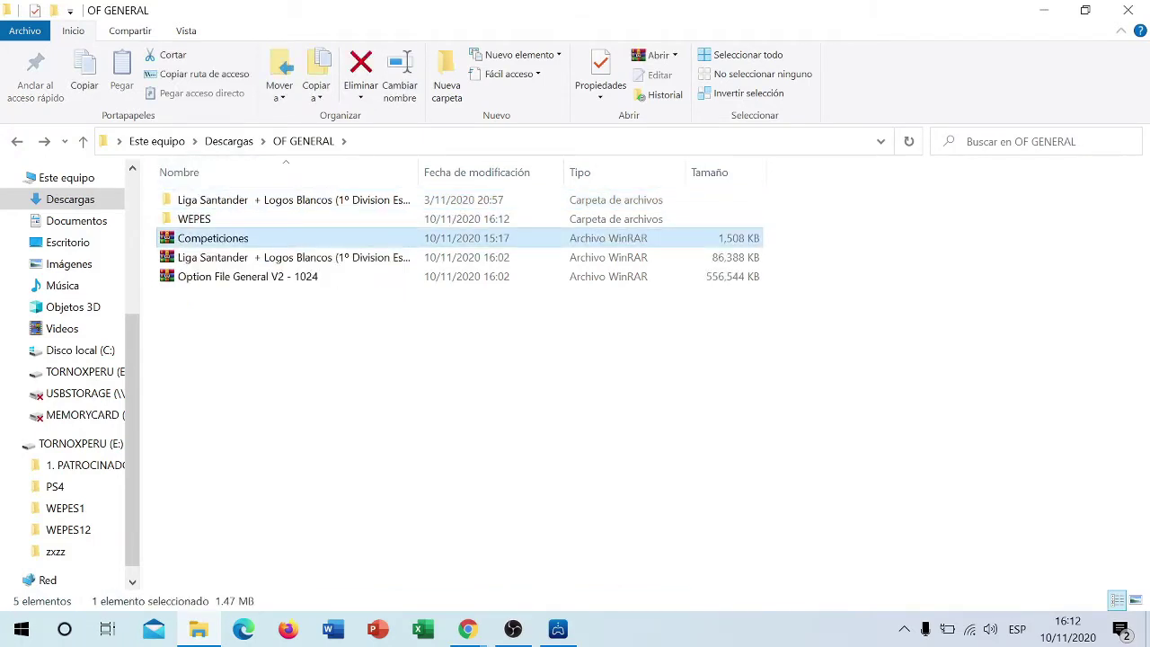
pyautogui.doubleClick(216, 218)
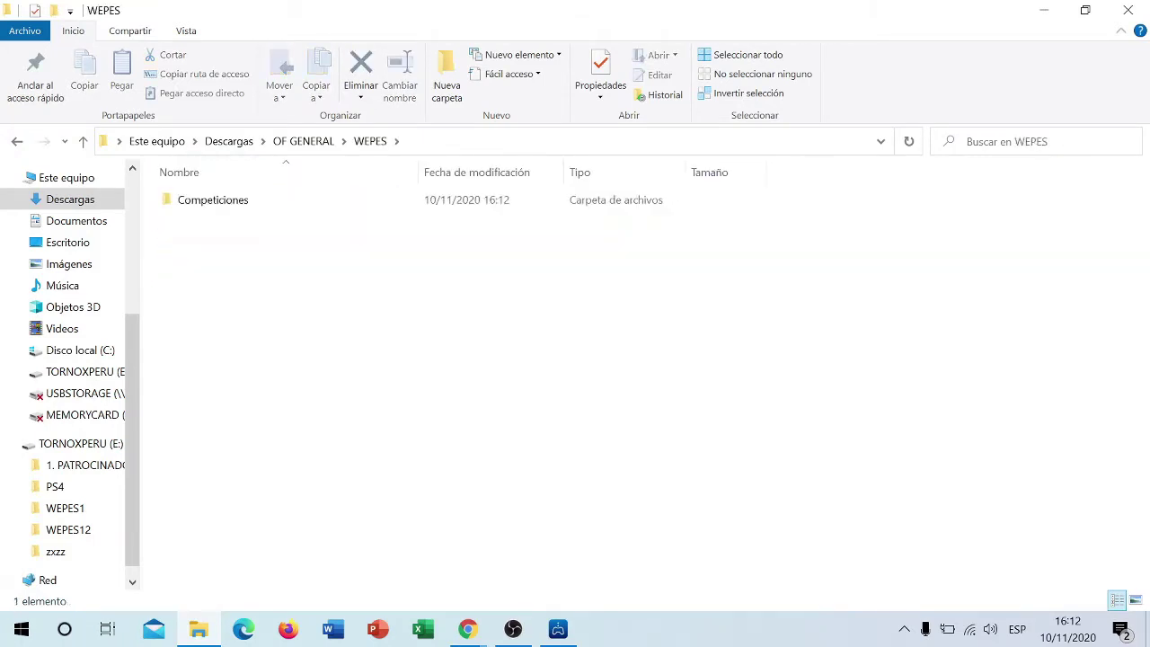
pyautogui.hotkey('alt', 'Left')
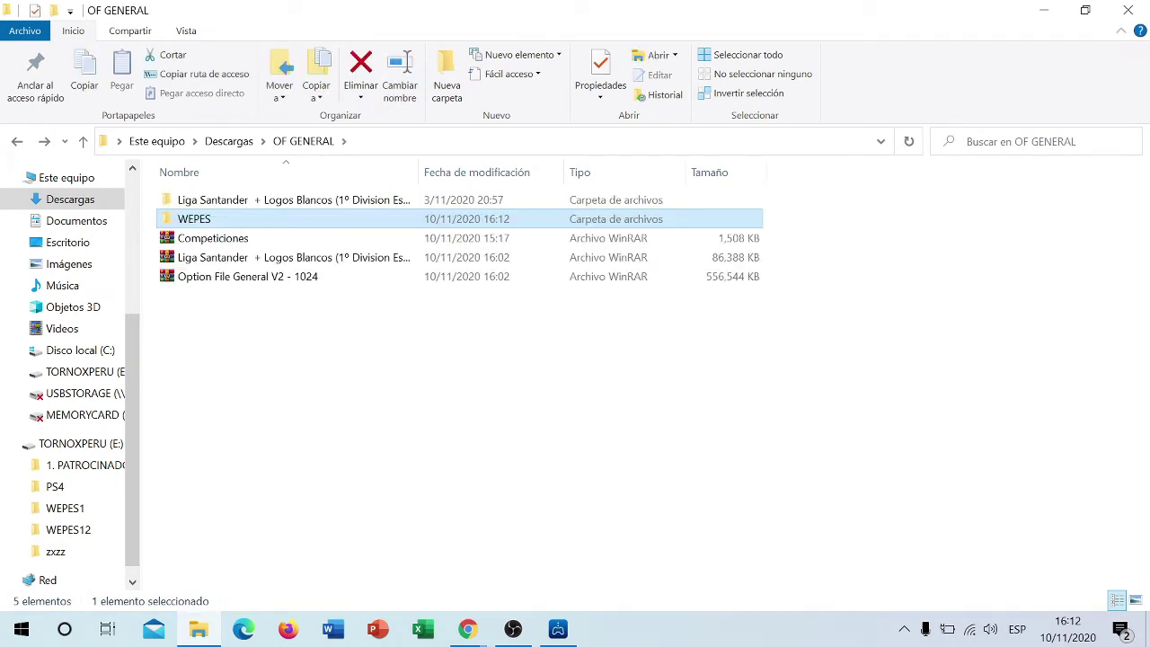
# Step: Undo the moves of the Competiciones and Option File General V2 - 1024 folders
pyautogui.rightClick(300, 392)
pyautogui.moveTo(404, 327)
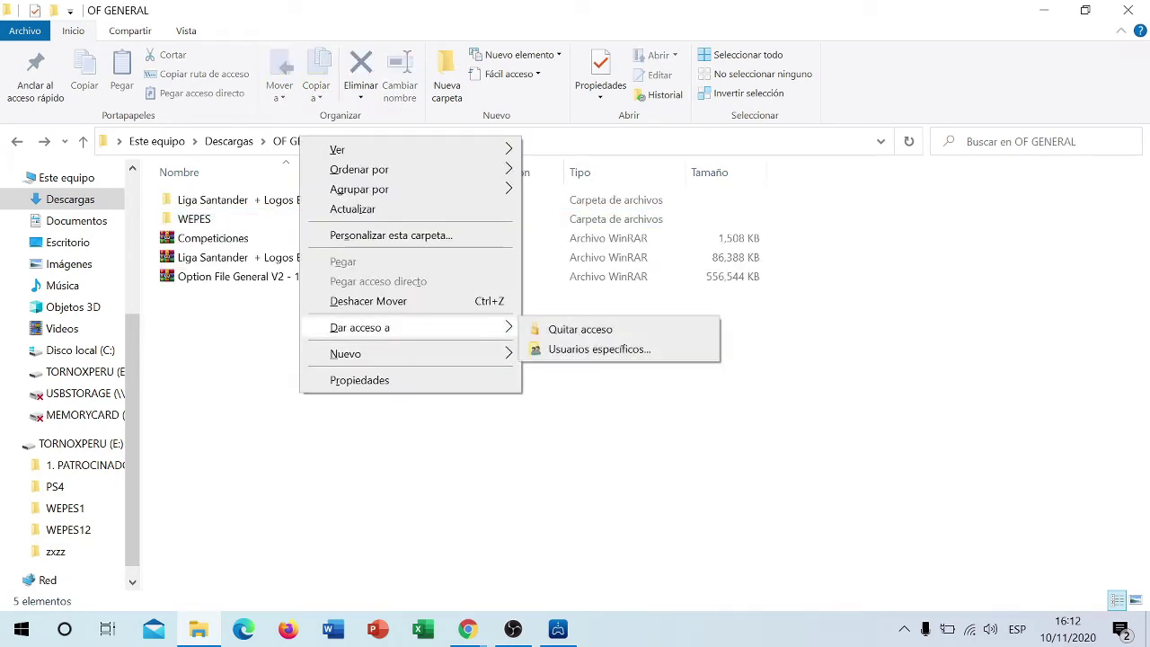
pyautogui.click(368, 300)
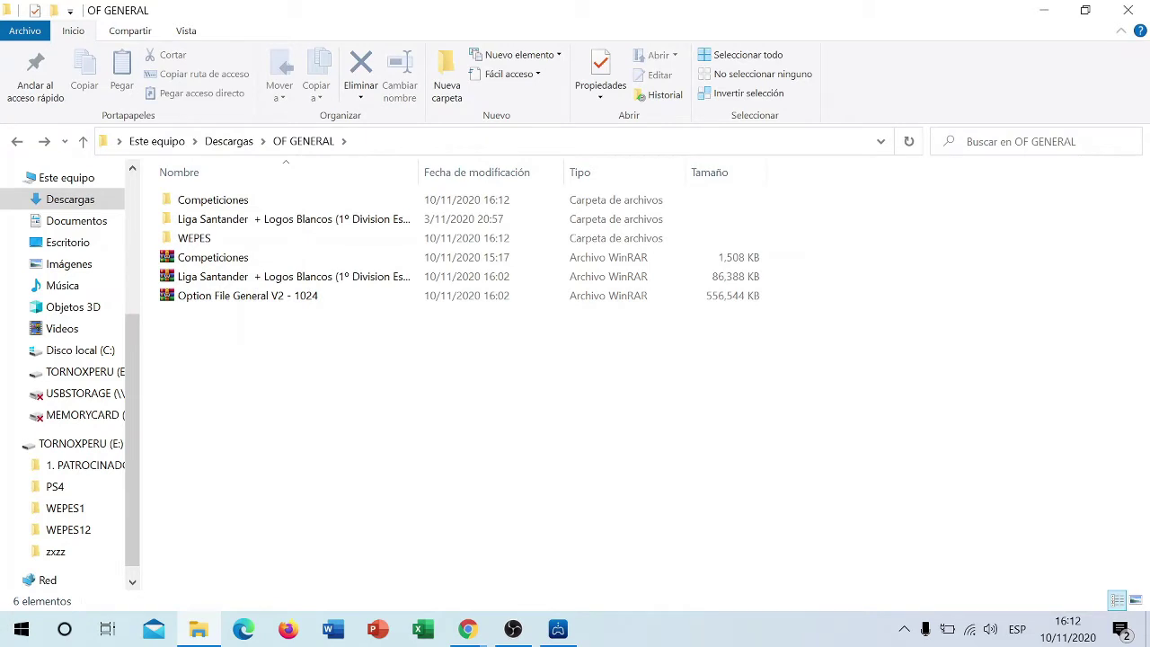
pyautogui.rightClick(312, 359)
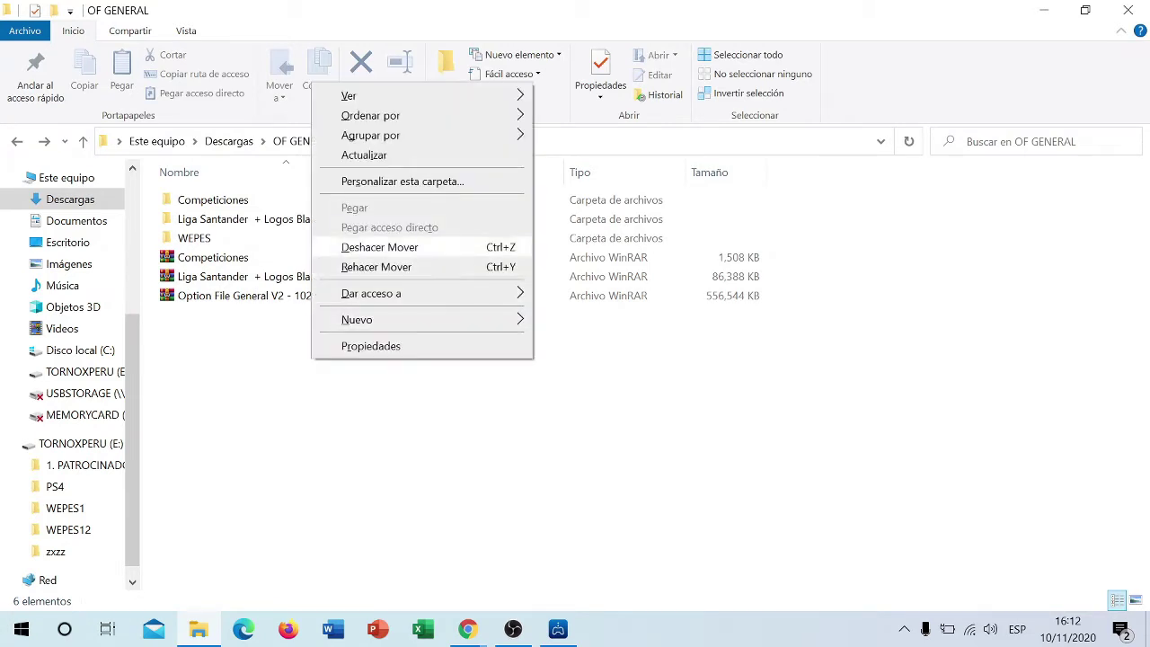
pyautogui.click(375, 267)
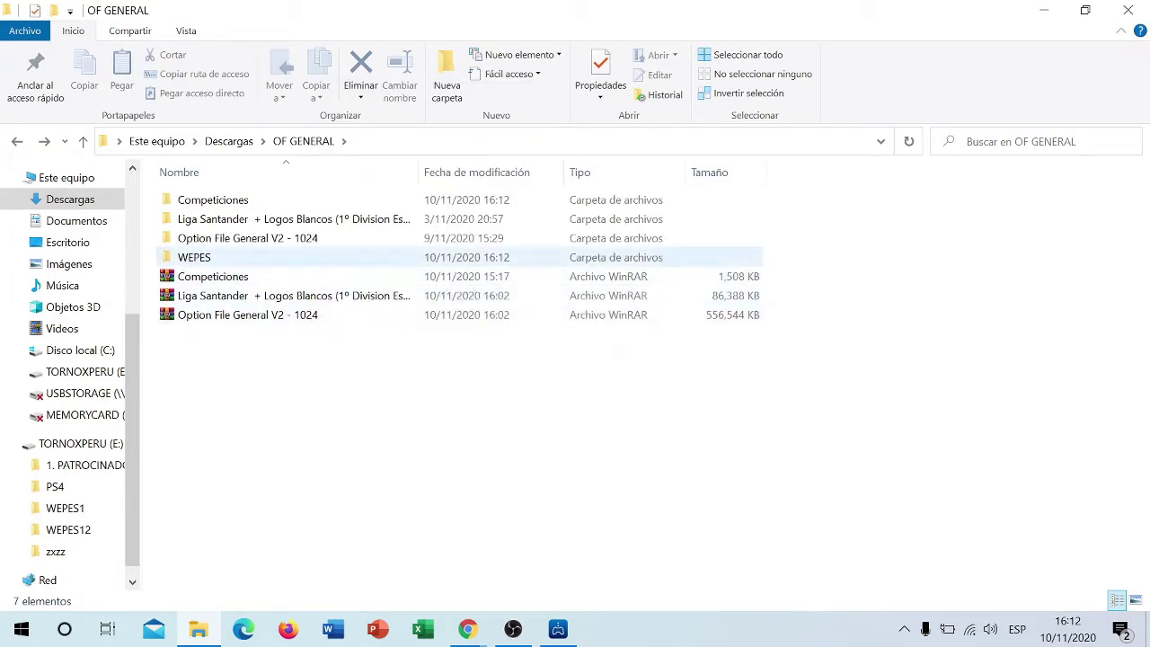
# Step: Move the Option File General V2 - 1024 and Competiciones folders into the WEPES folder, and open WEPES
pyautogui.moveTo(243, 238); pyautogui.dragTo(216, 268)
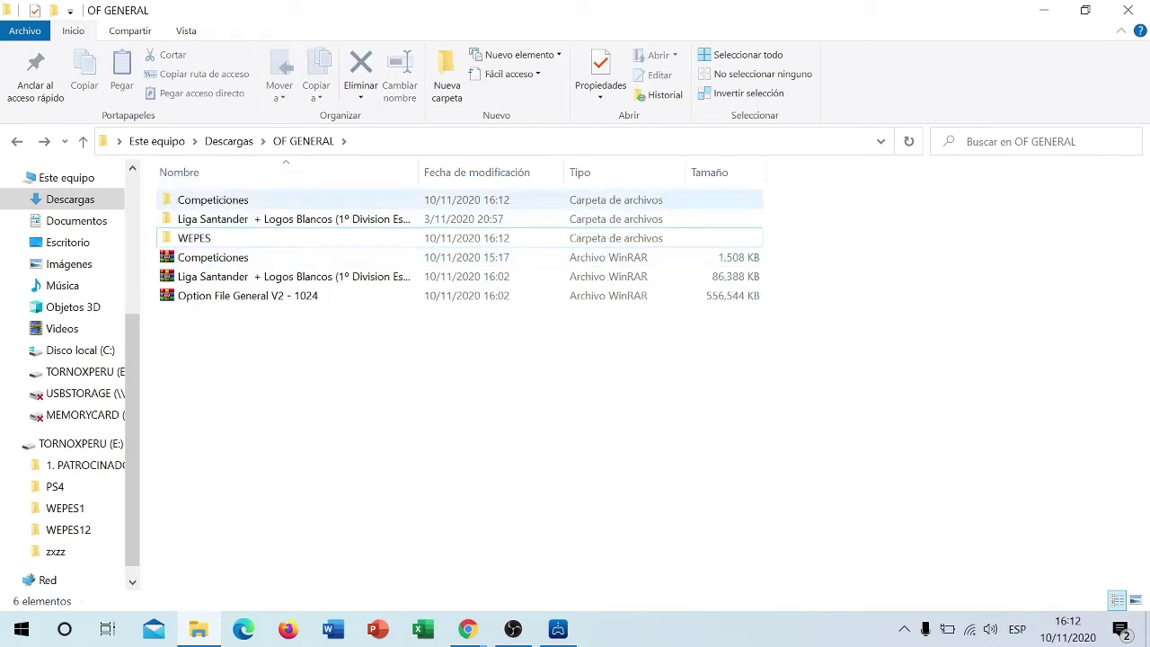
pyautogui.moveTo(212, 199); pyautogui.dragTo(194, 237)
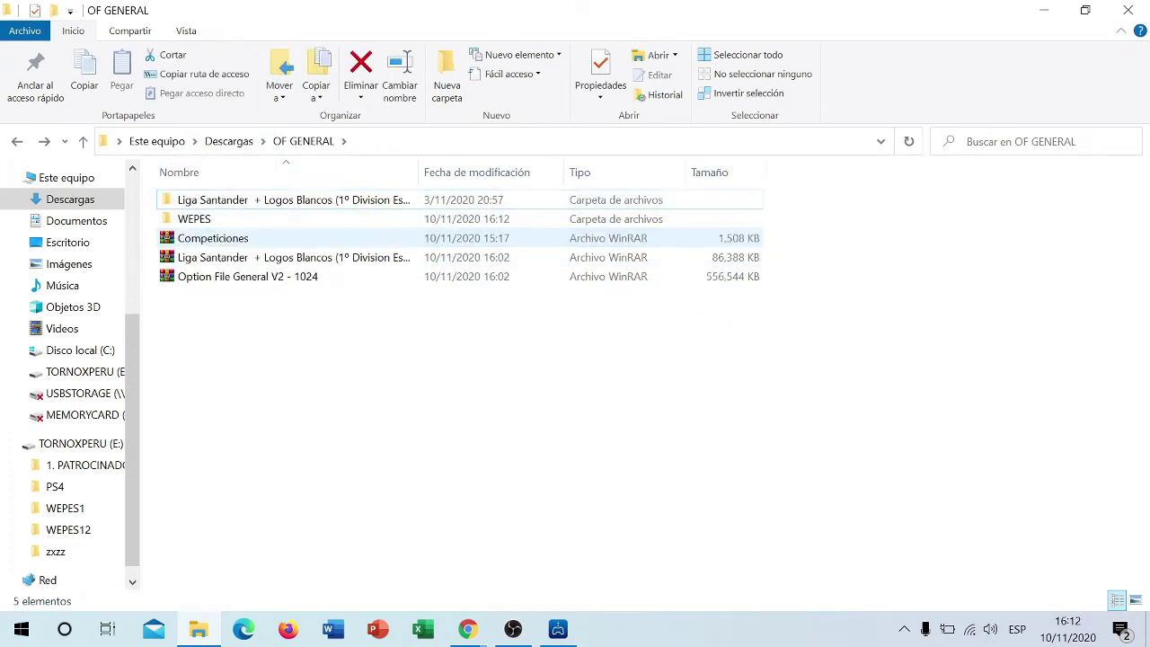
pyautogui.click(197, 238)
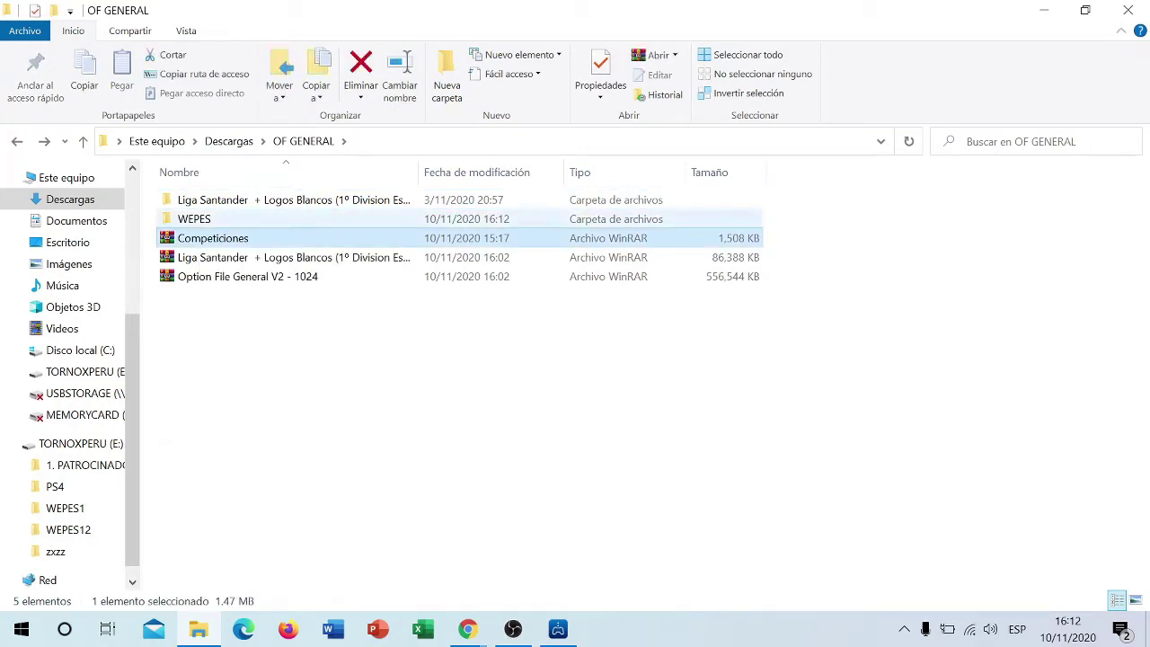
pyautogui.click(198, 218)
pyautogui.doubleClick(198, 218)
pyautogui.doubleClick(198, 218)
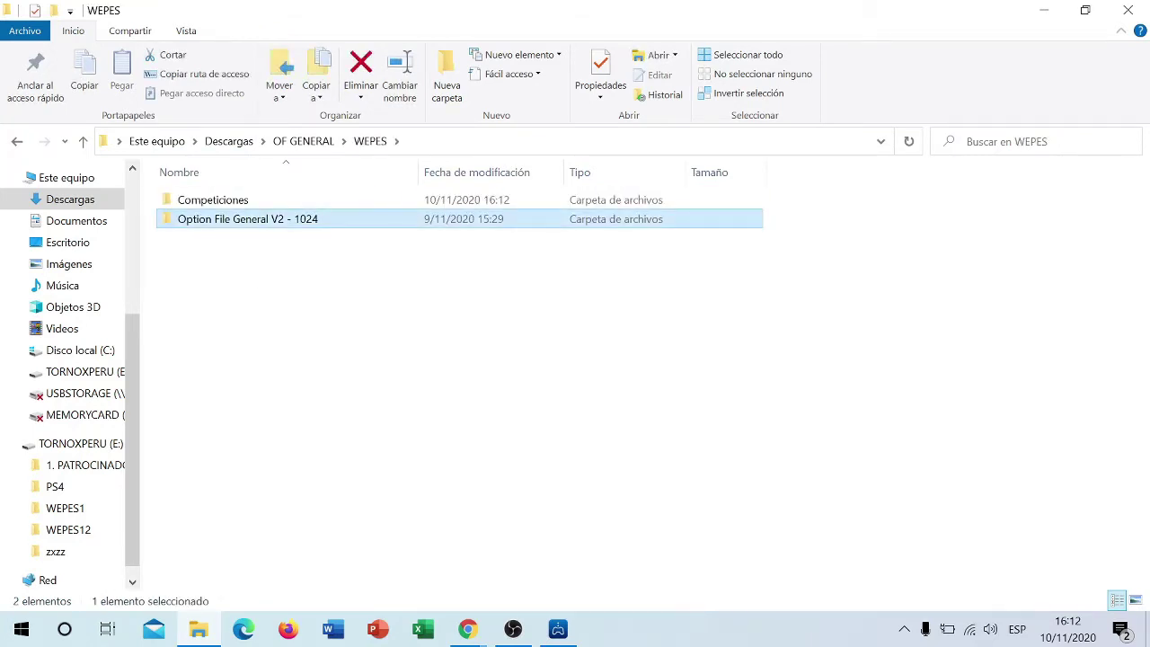
# Step: Examine the league folders in the WEPES subfolder of Option File General V2 - 1024, including the Liga Smartbank contents and logos
pyautogui.doubleClick(194, 199)
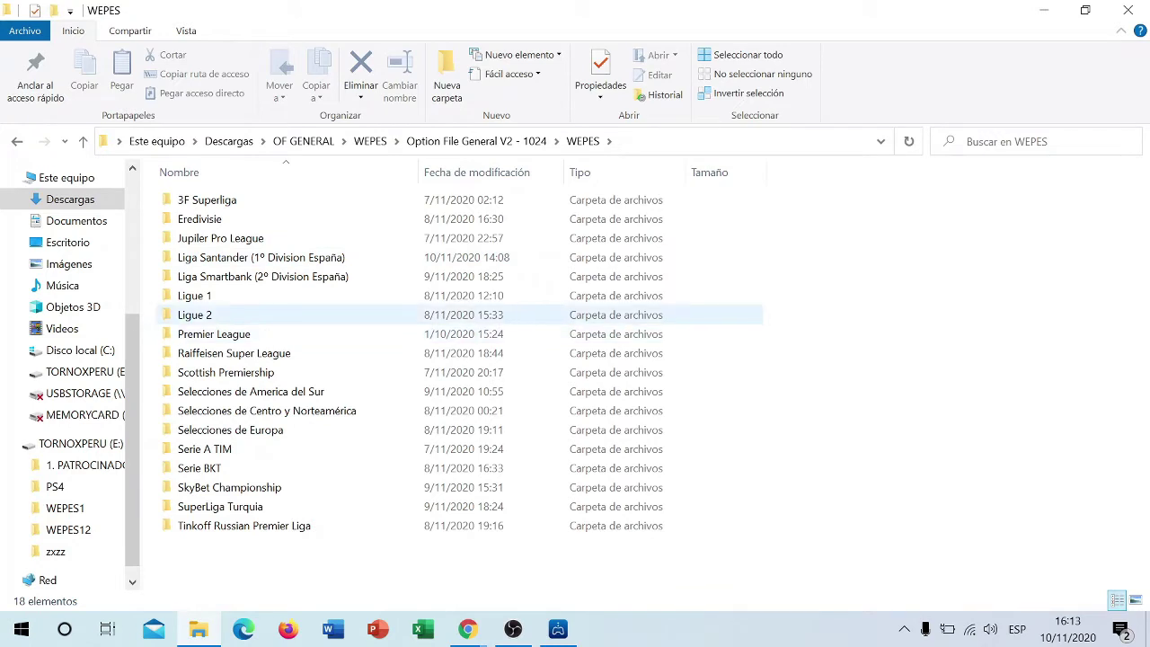
pyautogui.moveTo(269, 316)
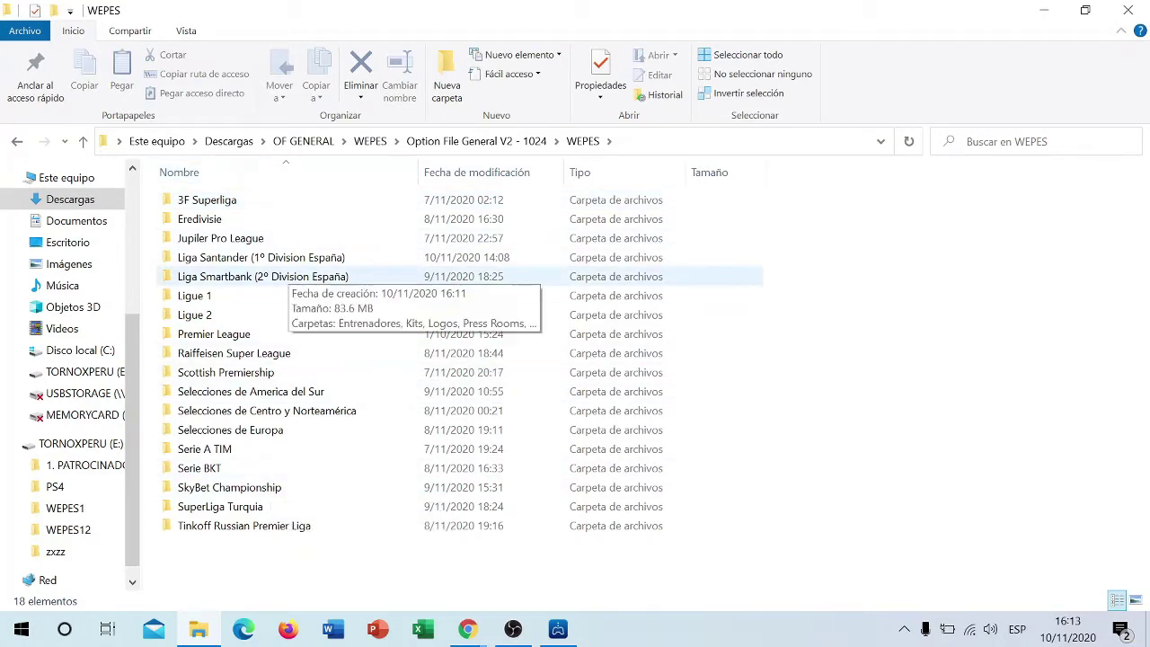
pyautogui.doubleClick(270, 277)
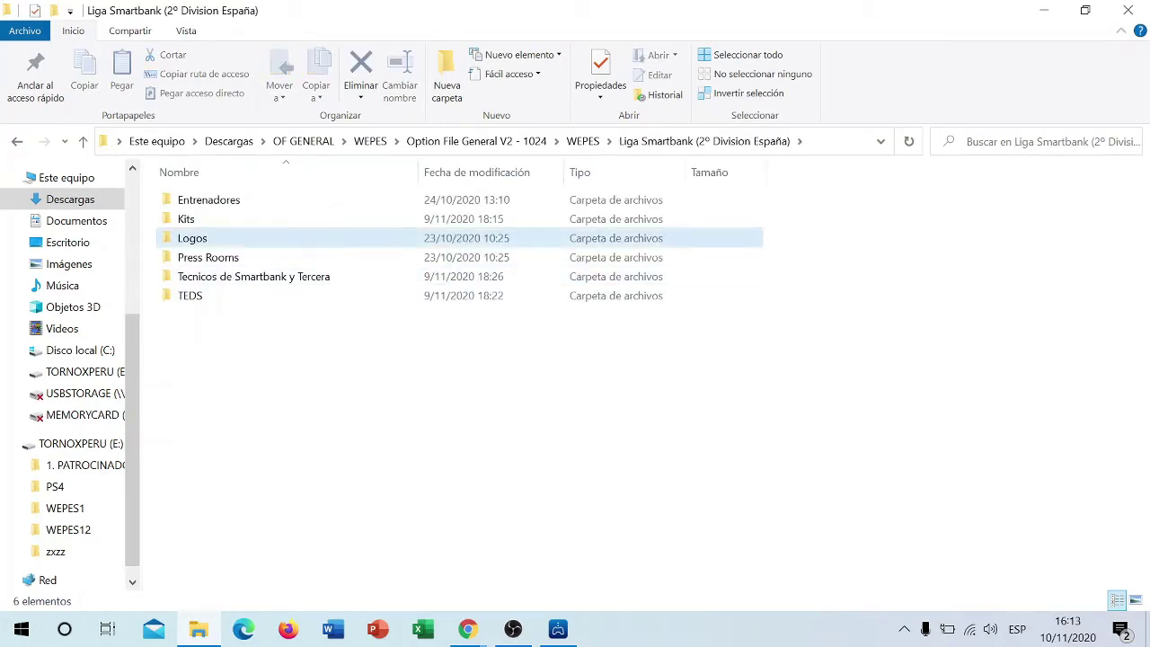
pyautogui.doubleClick(193, 238)
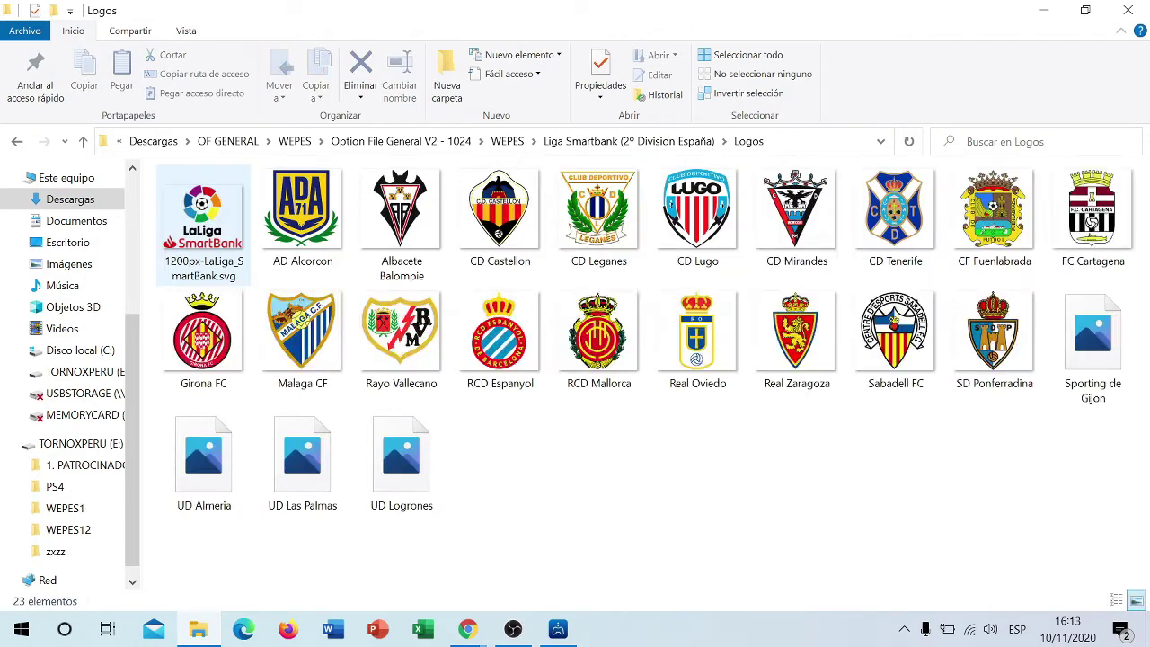
pyautogui.press('BackSpace')
pyautogui.press('BackSpace')
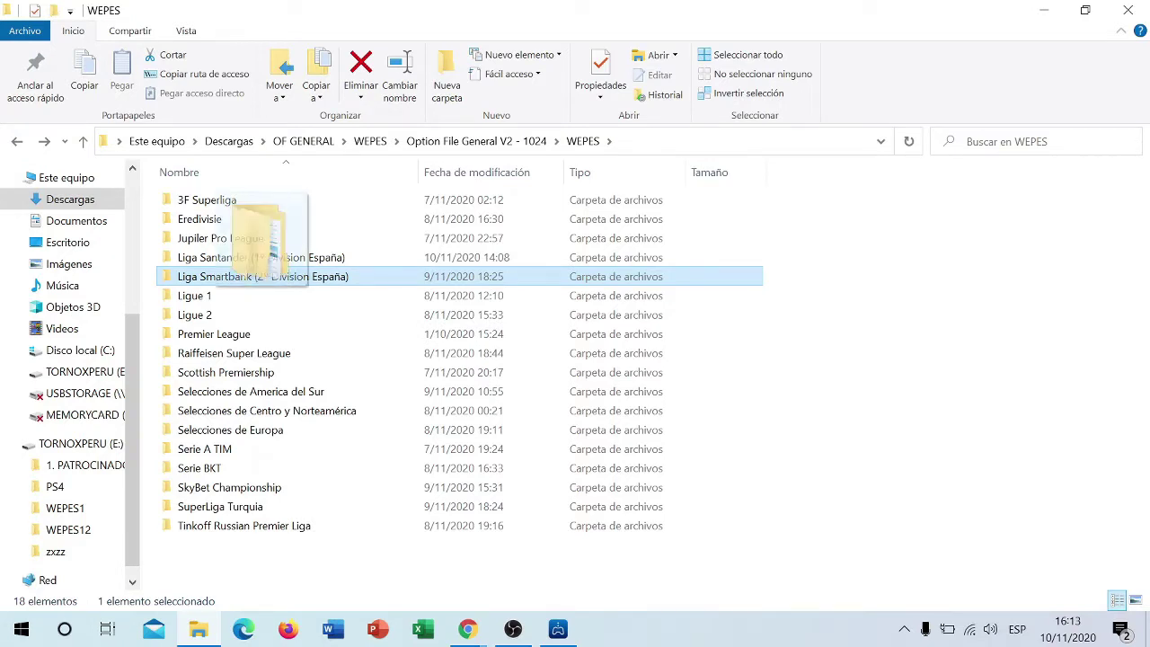
pyautogui.press('Return')
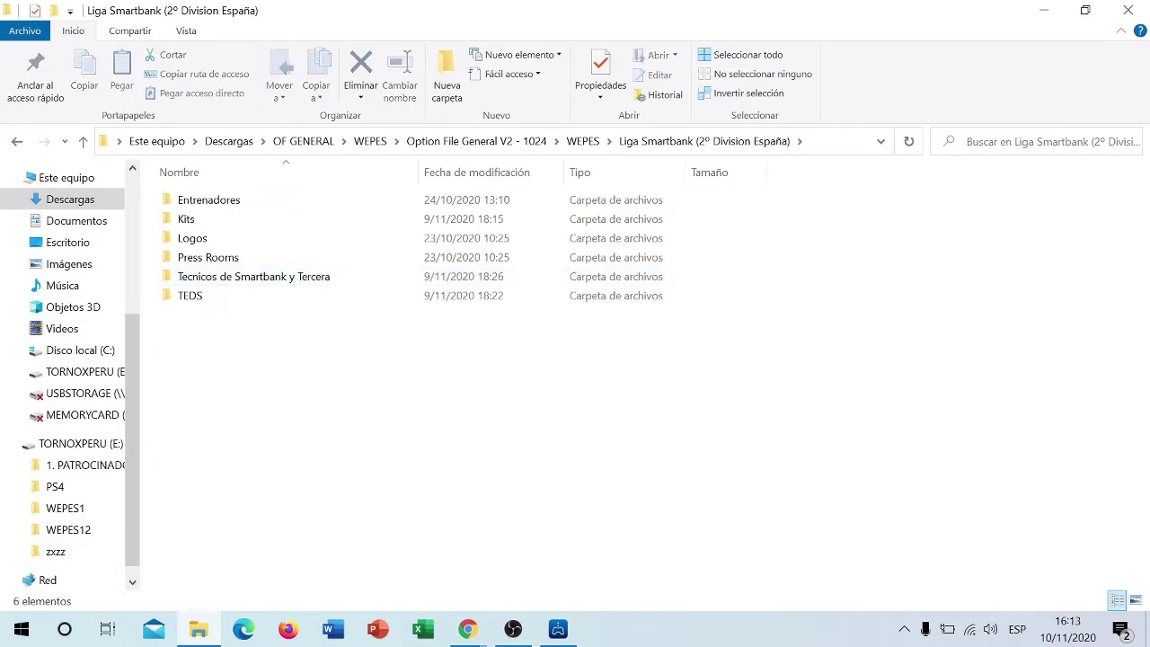
pyautogui.press('BackSpace')
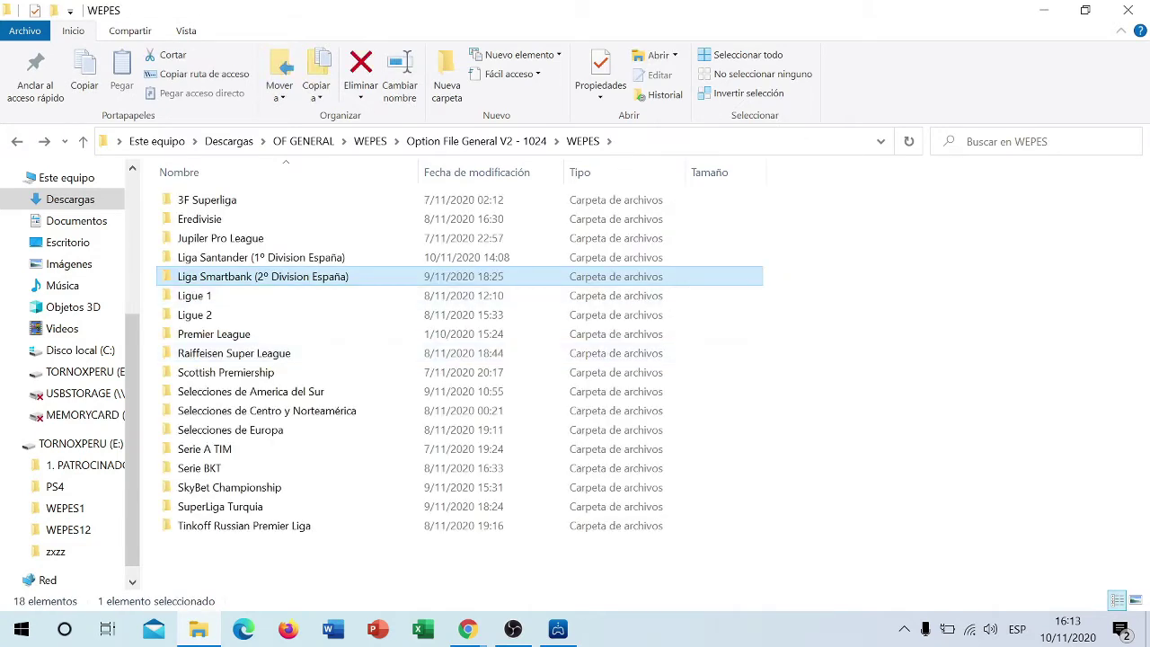
# Step: Delete the Liga Santander (1º Division España) folder from the option file's league folders and return to OF GENERAL
pyautogui.click(261, 256)
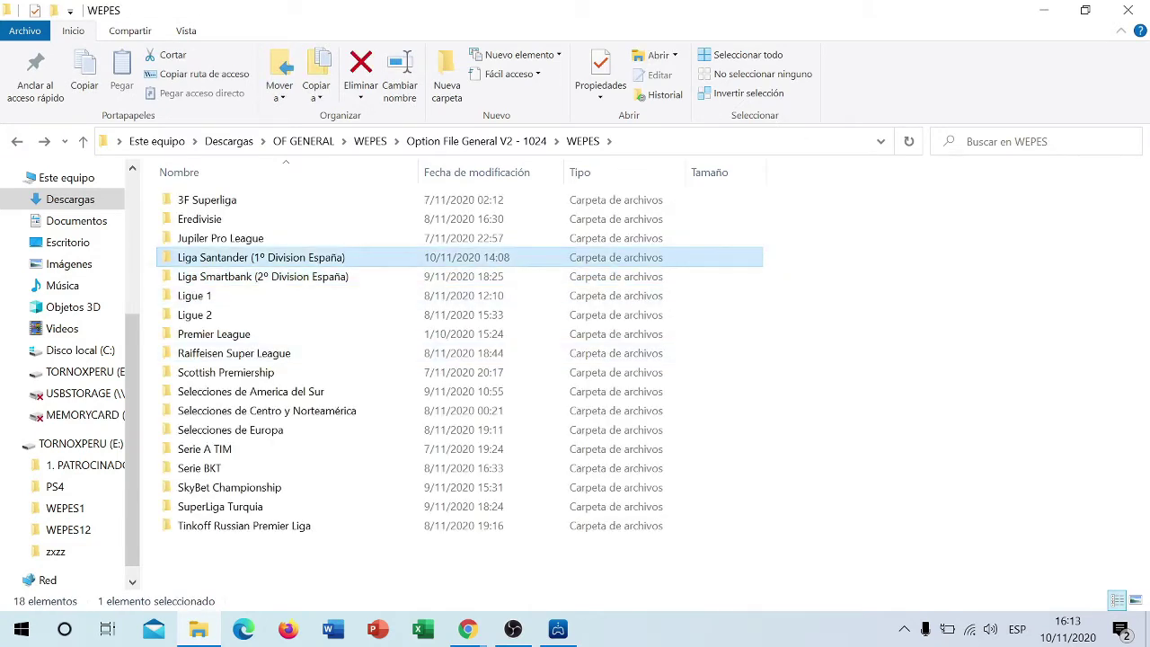
pyautogui.press('Delete')
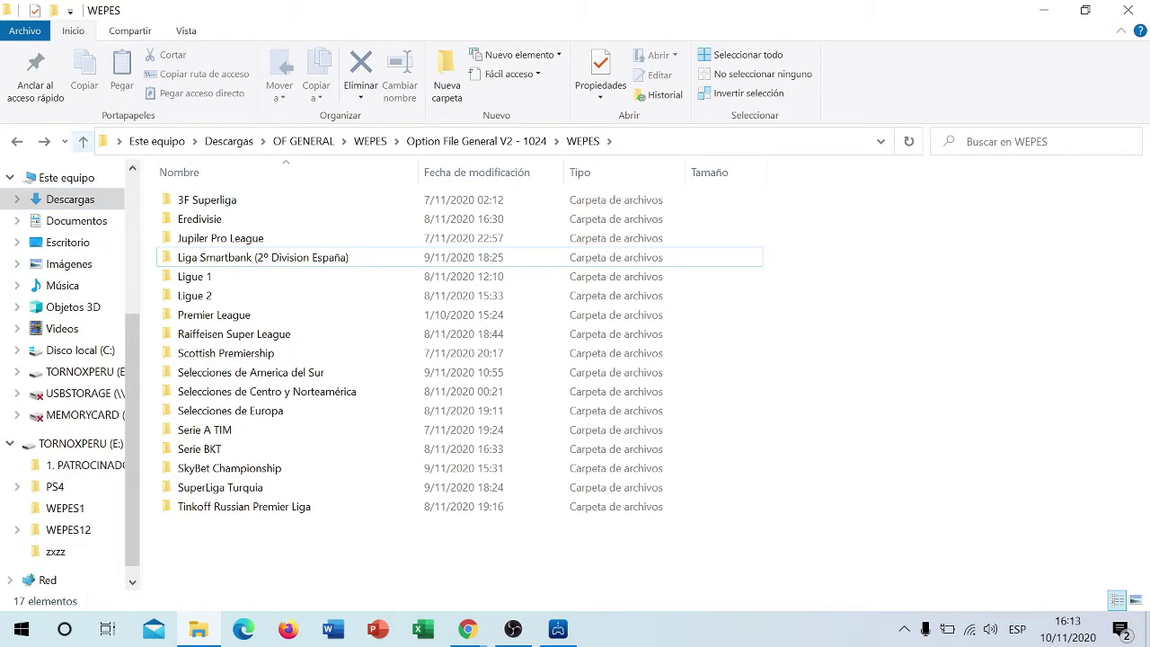
pyautogui.hotkey('alt', 'Up')
pyautogui.hotkey('alt', 'Up')
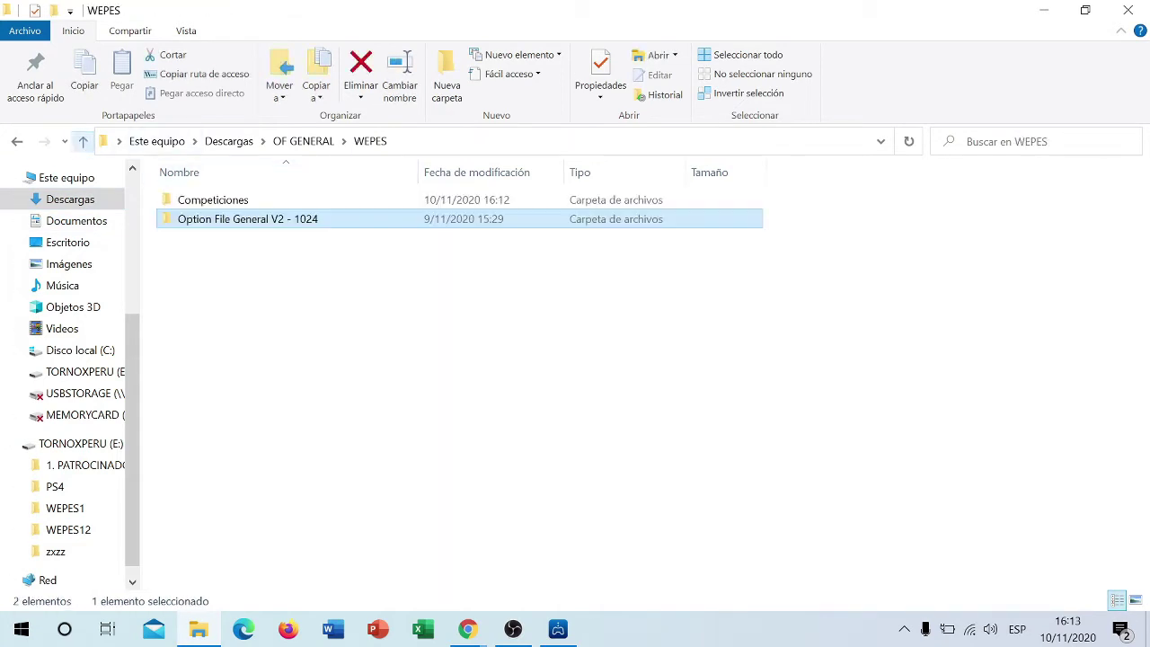
pyautogui.hotkey('alt', 'Up')
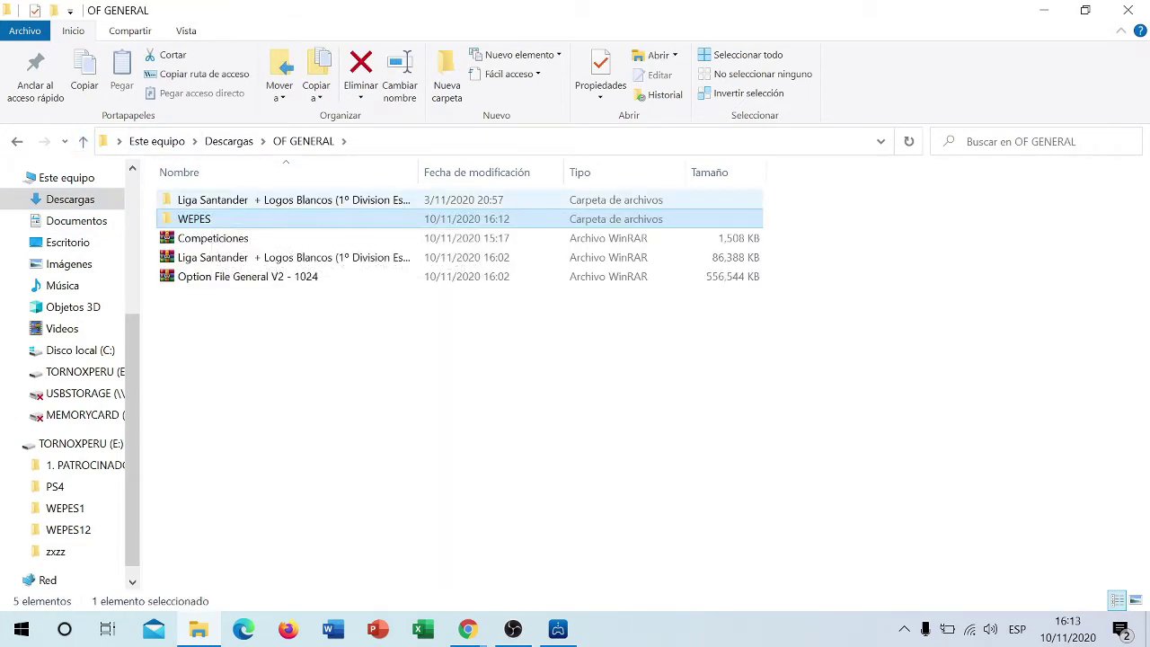
# Step: Paste the Liga Santander + Logos Blancos folder from OF GENERAL into the WEPES subfolder of Option File General V2 - 1024
pyautogui.click(212, 199)
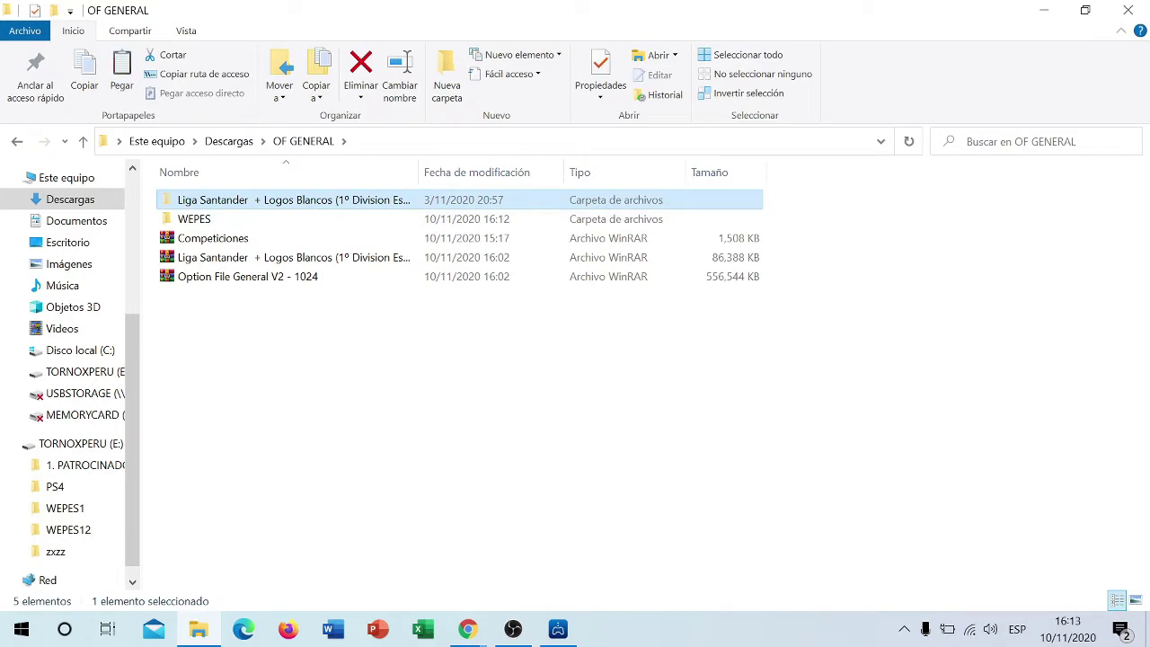
pyautogui.press('Down')
pyautogui.press('Return')
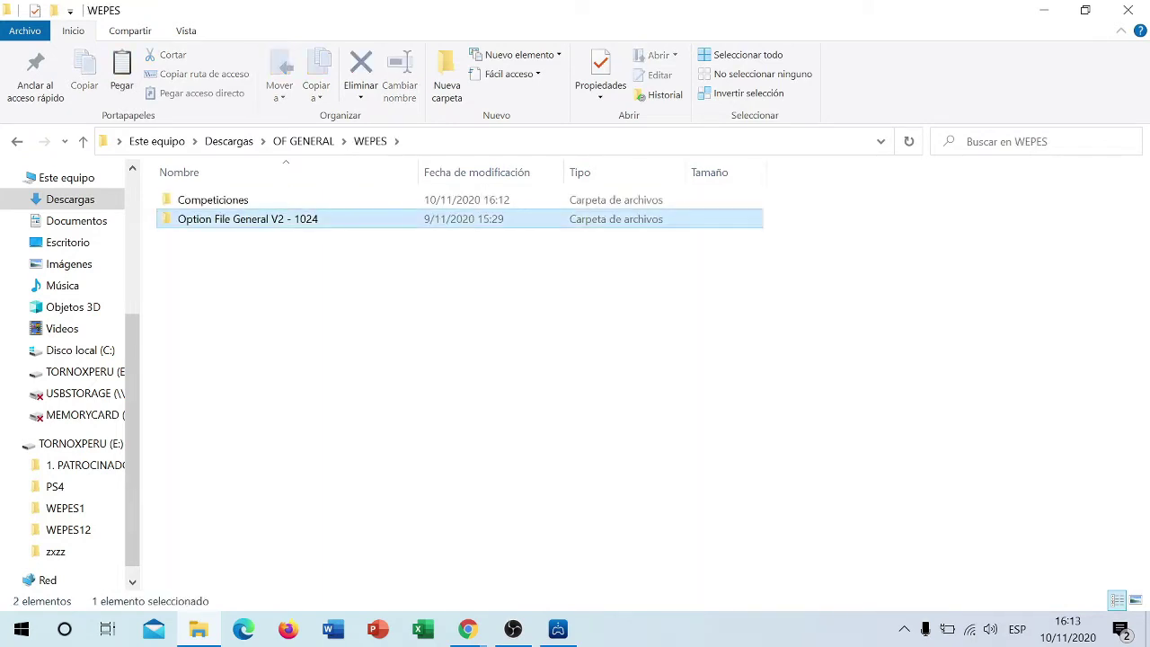
pyautogui.press('Return')
pyautogui.press('Down')
pyautogui.press('Return')
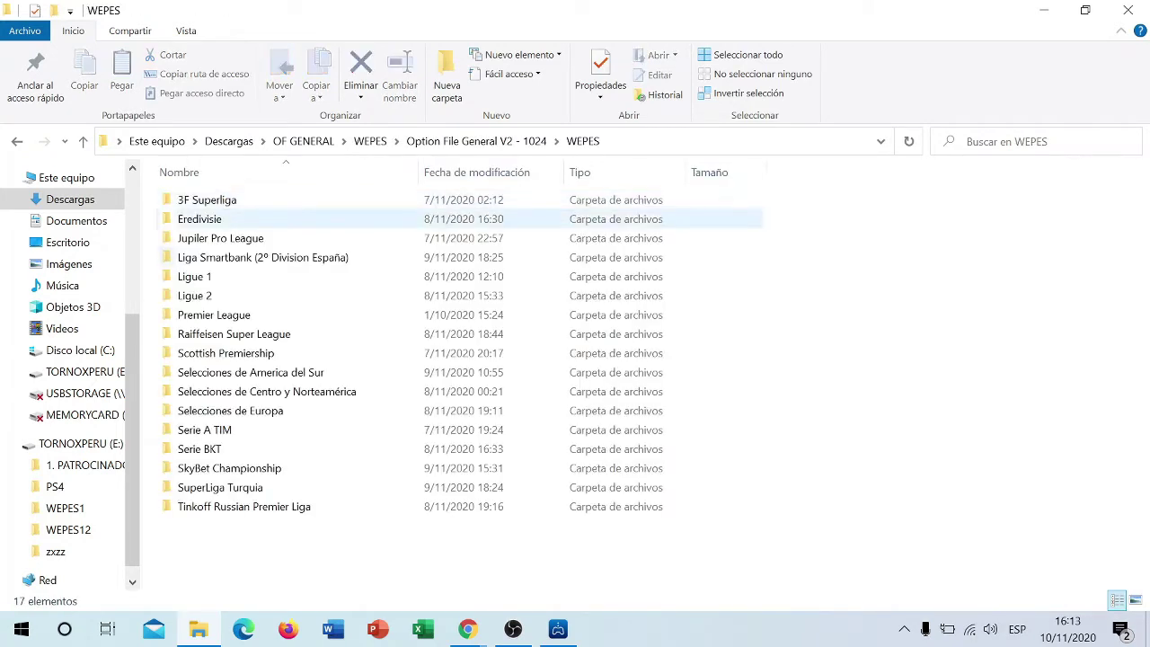
pyautogui.hotkey('ctrl', 'v')
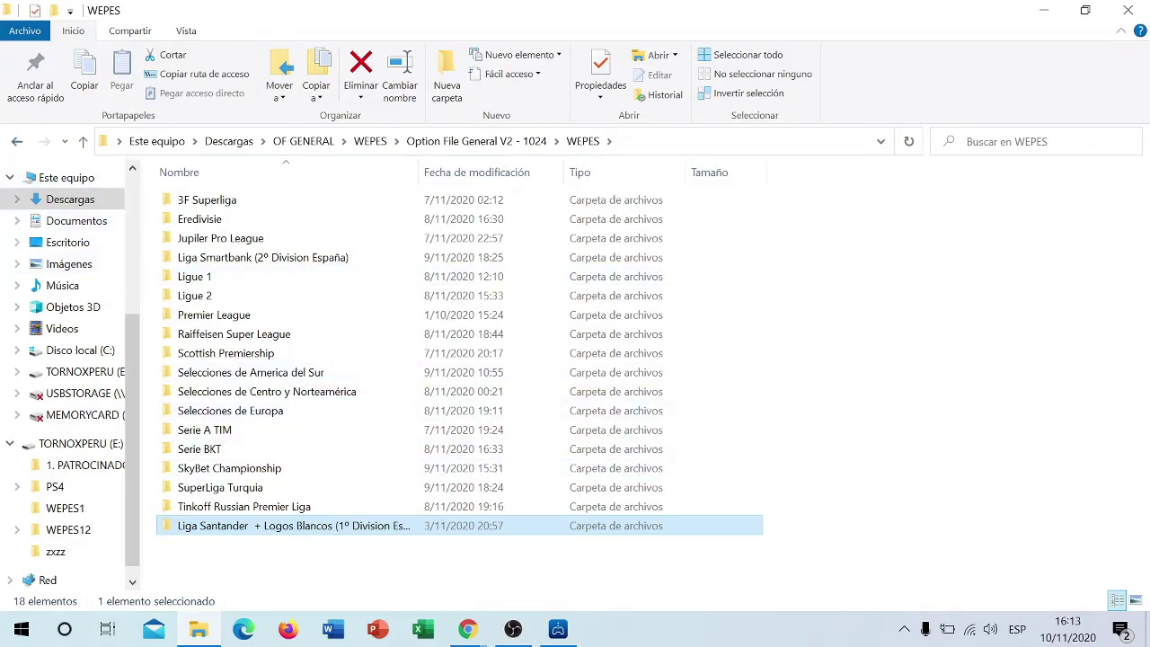
# Step: Move the WEPES folder from OF GENERAL to the root of the USB drive TORNOXPERU (E:)
pyautogui.press('BackSpace')
pyautogui.press('BackSpace')
pyautogui.press('BackSpace')
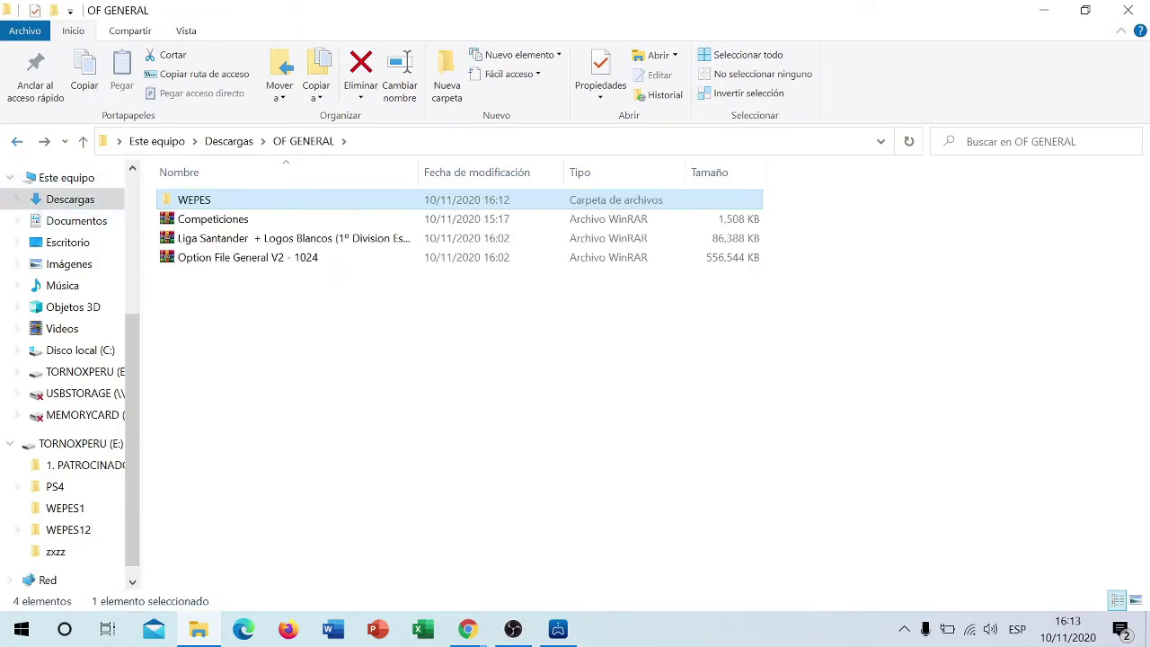
pyautogui.hotkey('ctrl', 'c')
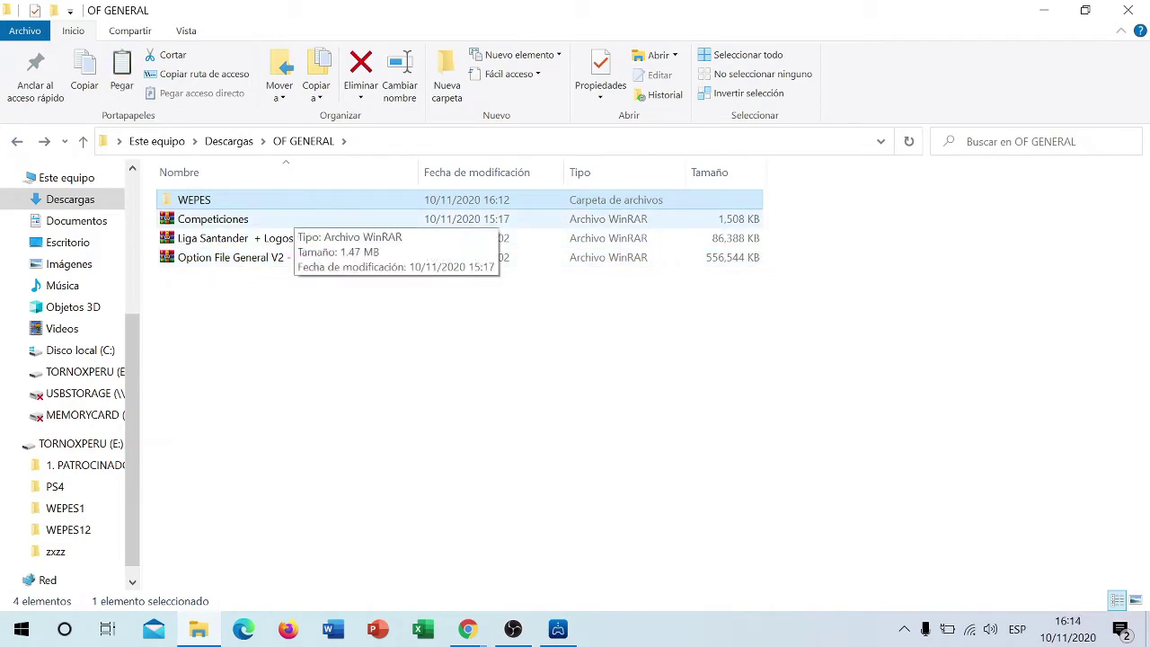
pyautogui.click(81, 443)
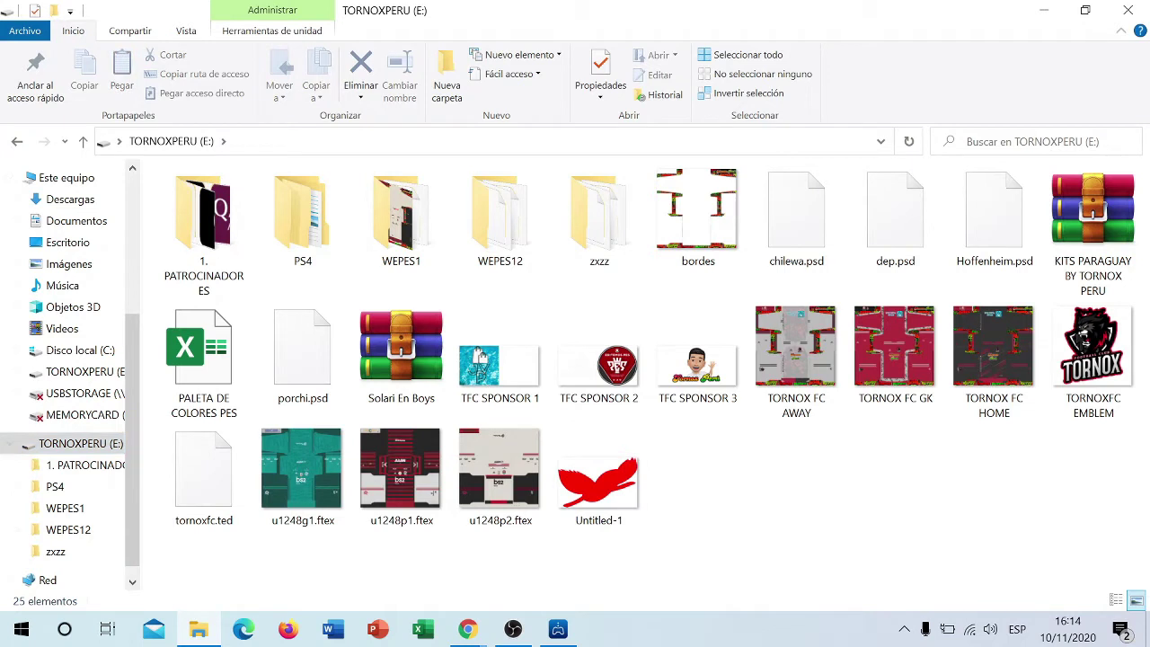
pyautogui.hotkey('ctrl', 'v')
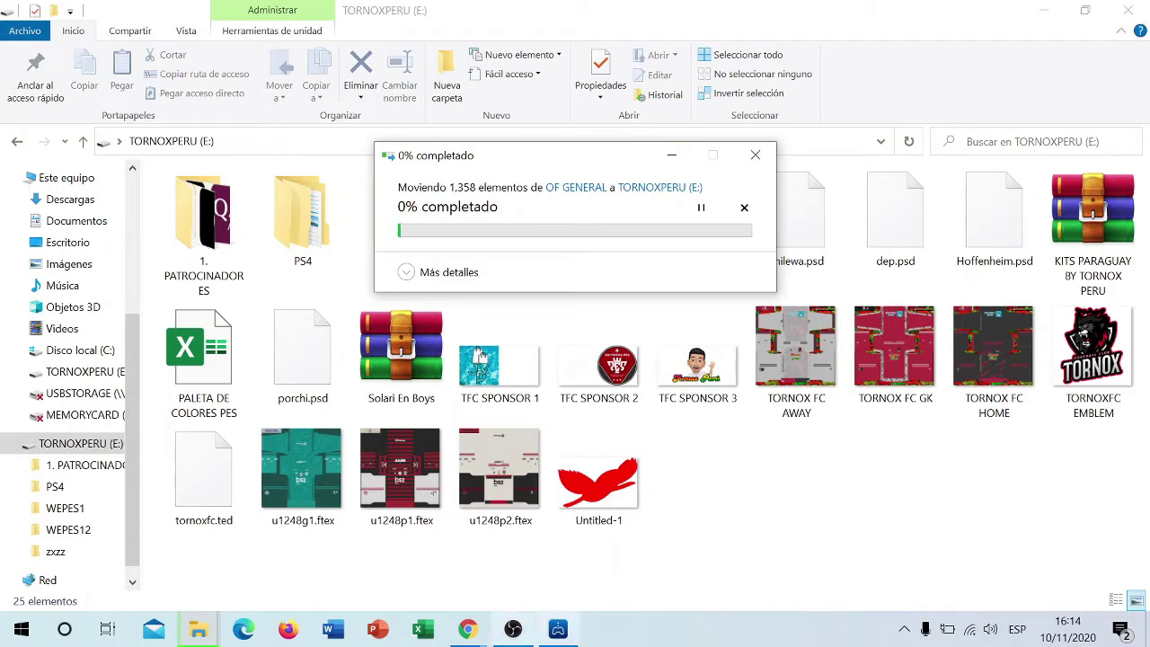
# Step: Switch to PS Remote Play and enter the edit mode of PES 2021 from Configuración
pyautogui.moveTo(557, 629)
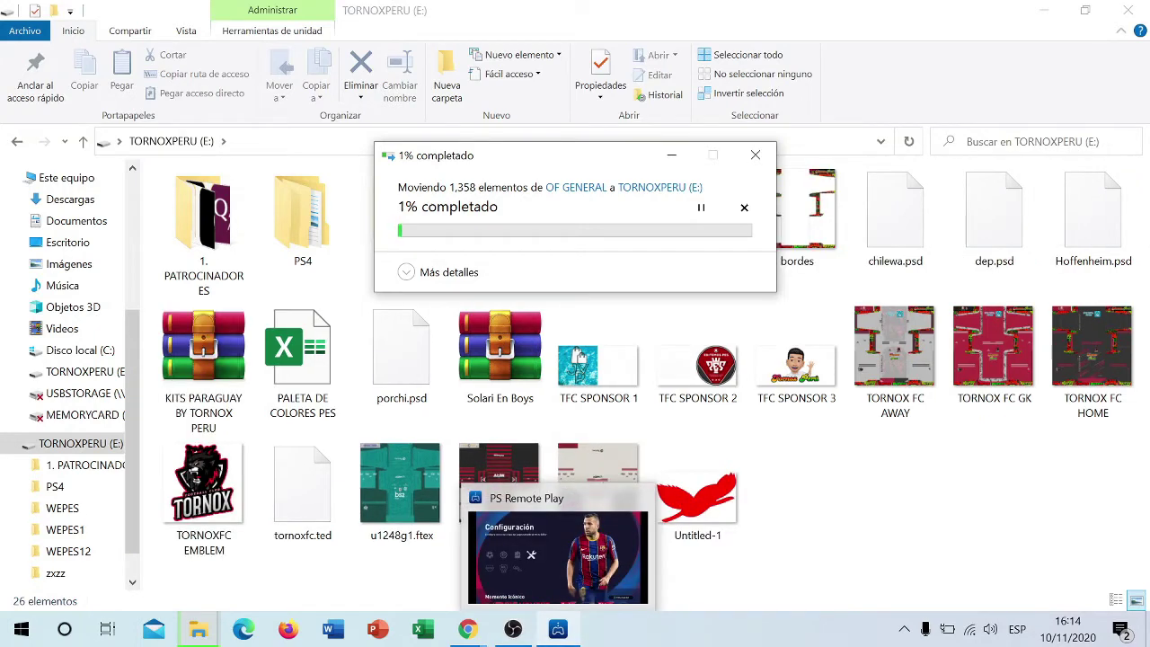
pyautogui.click(557, 556)
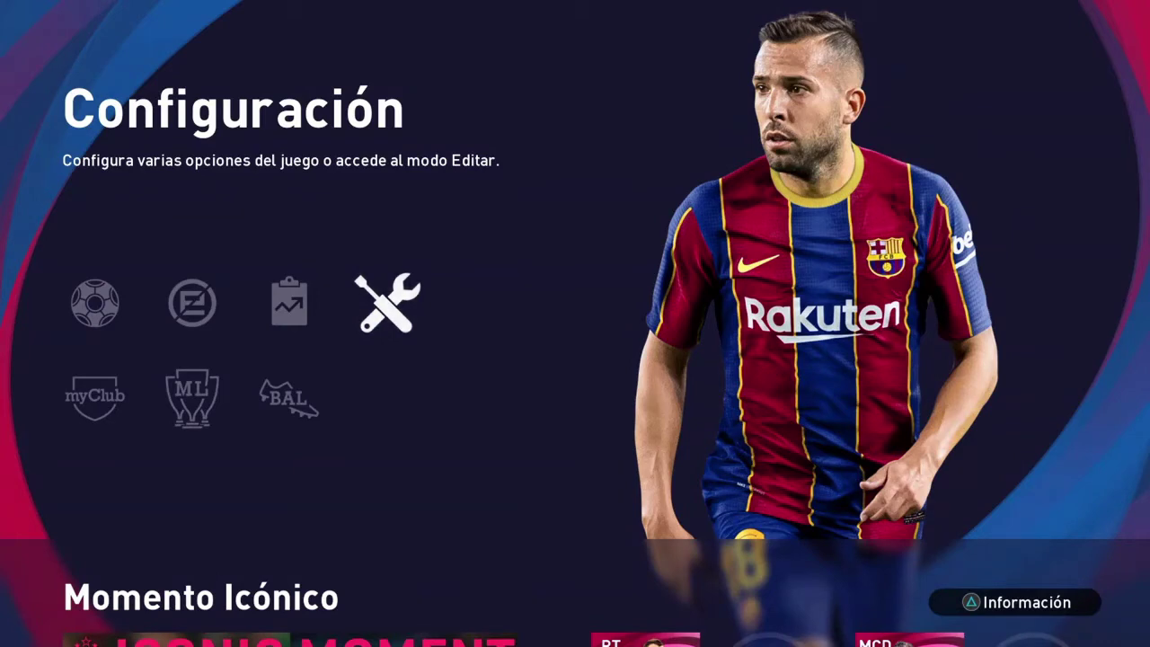
pyautogui.press('Left')
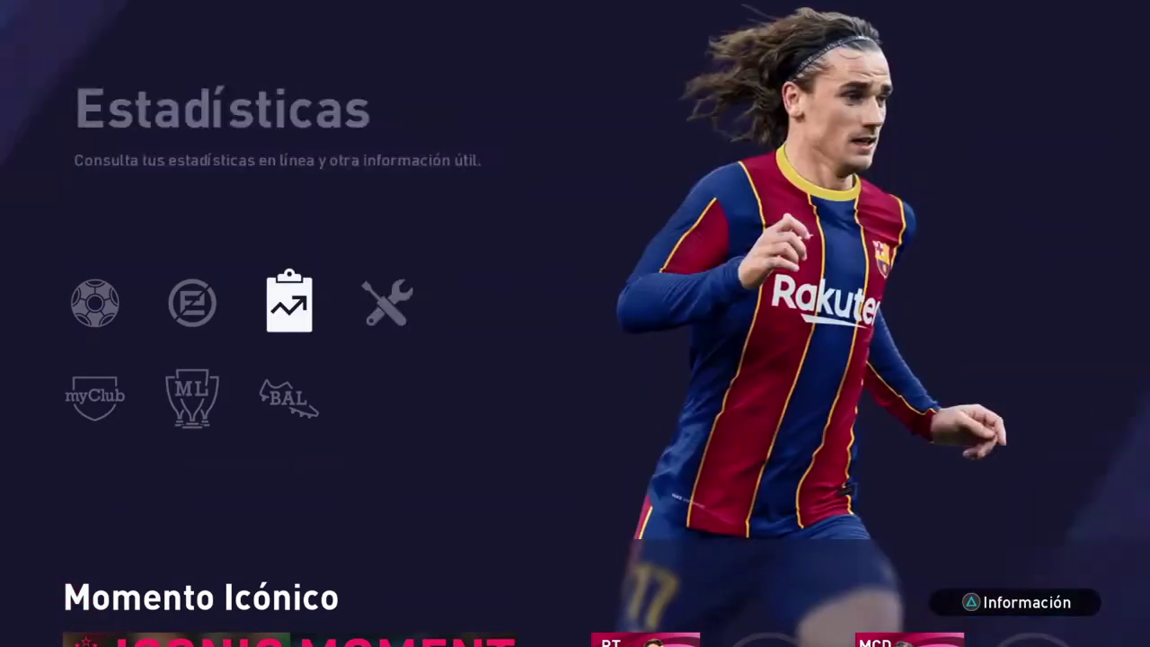
pyautogui.press('Right')
pyautogui.press('Return')
pyautogui.press('Return')
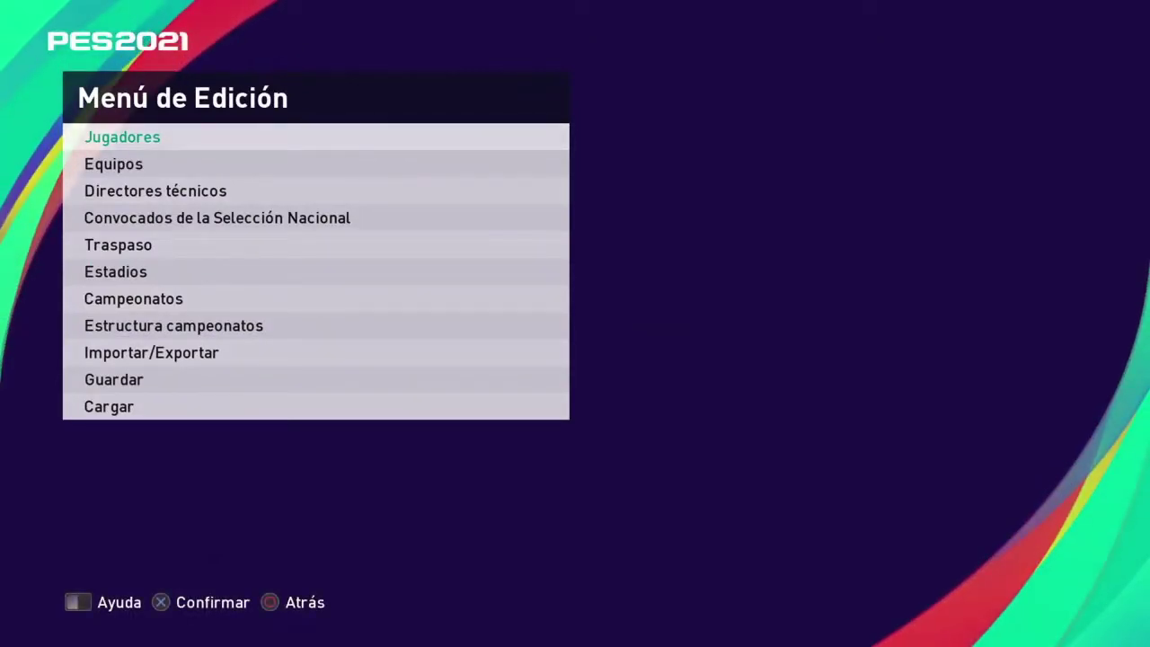
# Step: Open the Importar/Exportar options of the edit mode
pyautogui.press('Down')
pyautogui.press('Down')
pyautogui.press('Down')
pyautogui.press('Down')
pyautogui.press('Down')
pyautogui.press('Down')
pyautogui.press('Down')
pyautogui.press('Down')
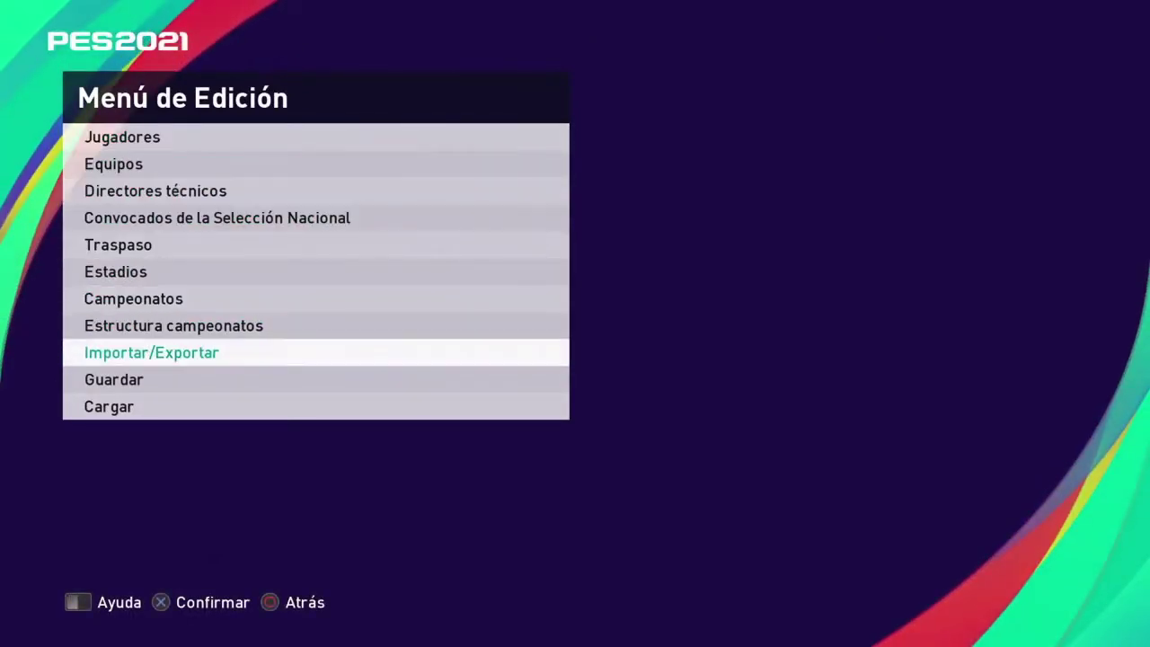
pyautogui.press('Return')
# Step: Choose Importar campeonato, accept the notice about the WEPES folder and open the selection of CED files
pyautogui.press('Down')
pyautogui.press('Down')
pyautogui.press('Down')
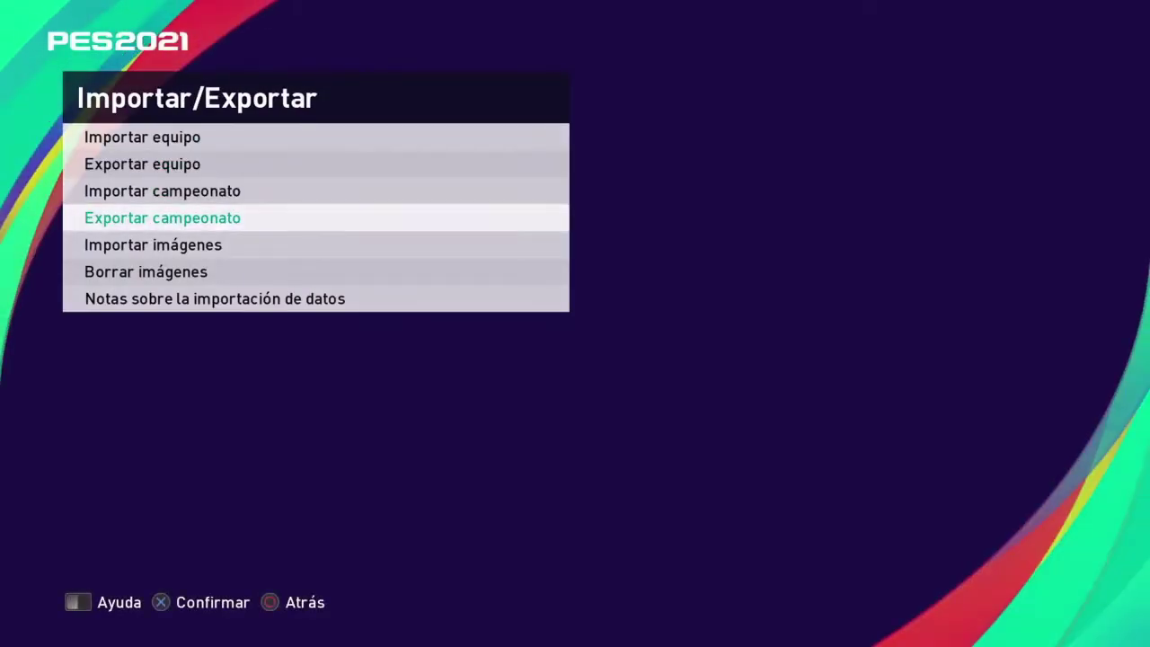
pyautogui.press('Up')
pyautogui.press('Return')
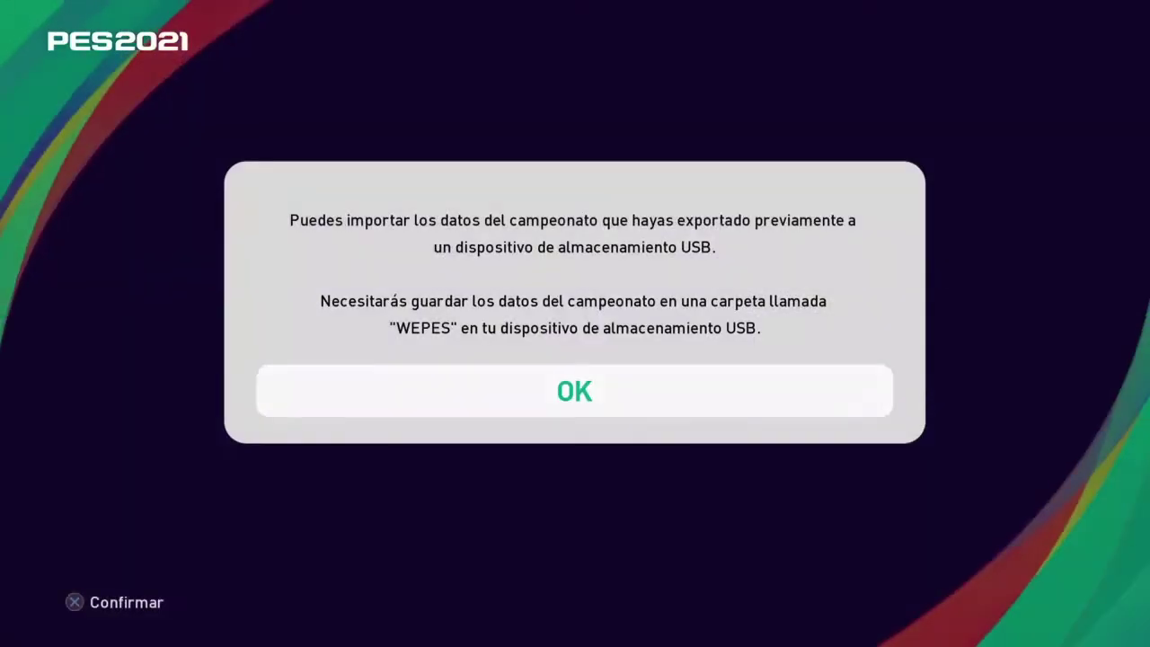
pyautogui.press('Return')
pyautogui.press('Return')
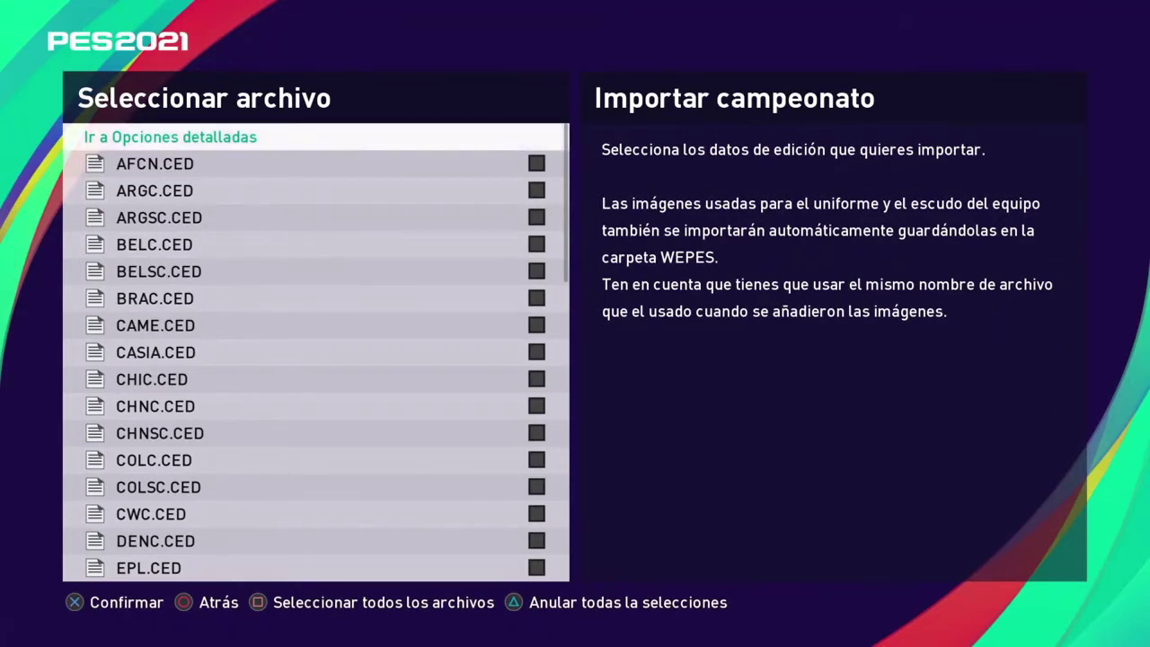
# Step: Select all the championship files and import them with overwriting of image files with the same name enabled
pyautogui.press('Return')
pyautogui.press('Return')
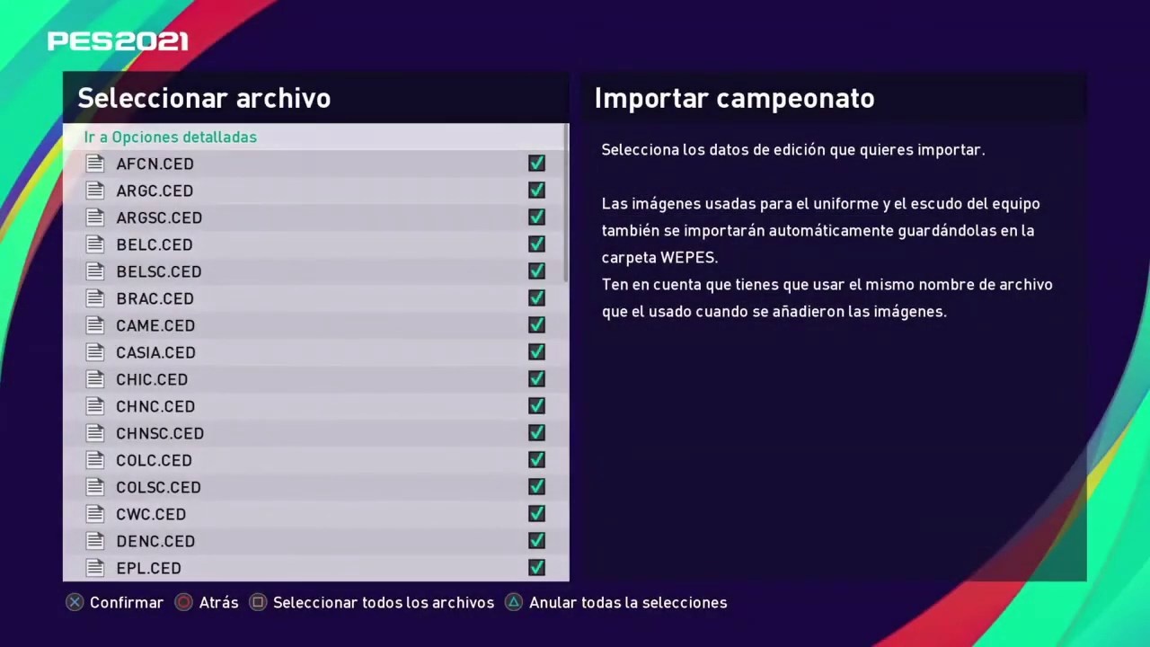
pyautogui.press('Return')
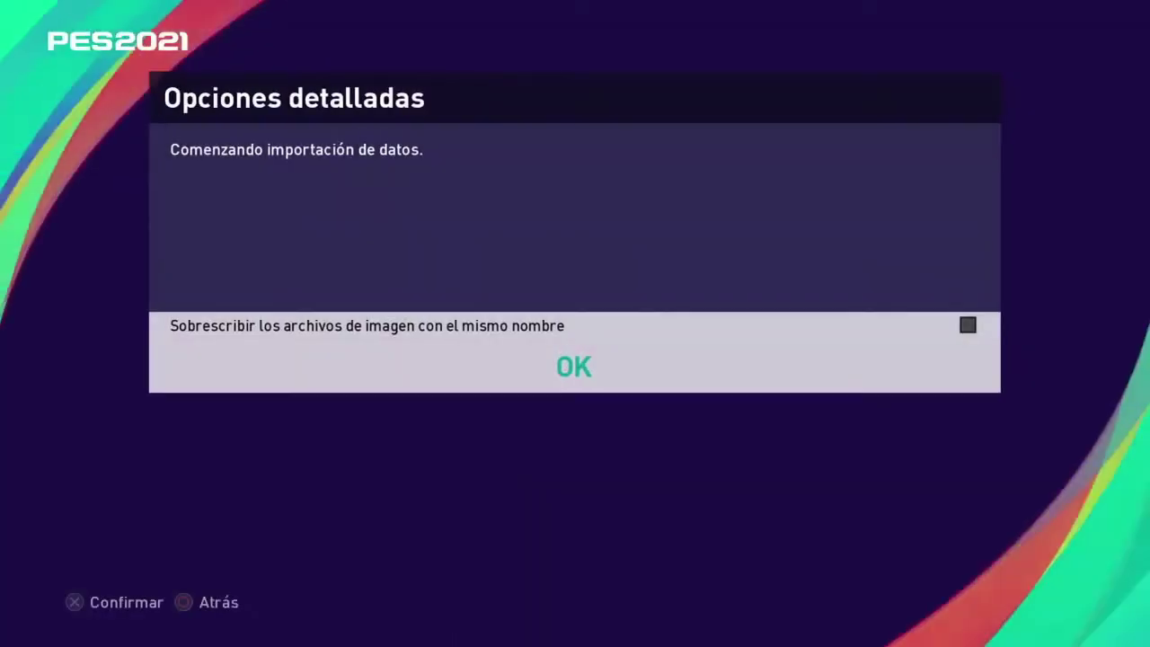
pyautogui.press('Up')
pyautogui.press('Down')
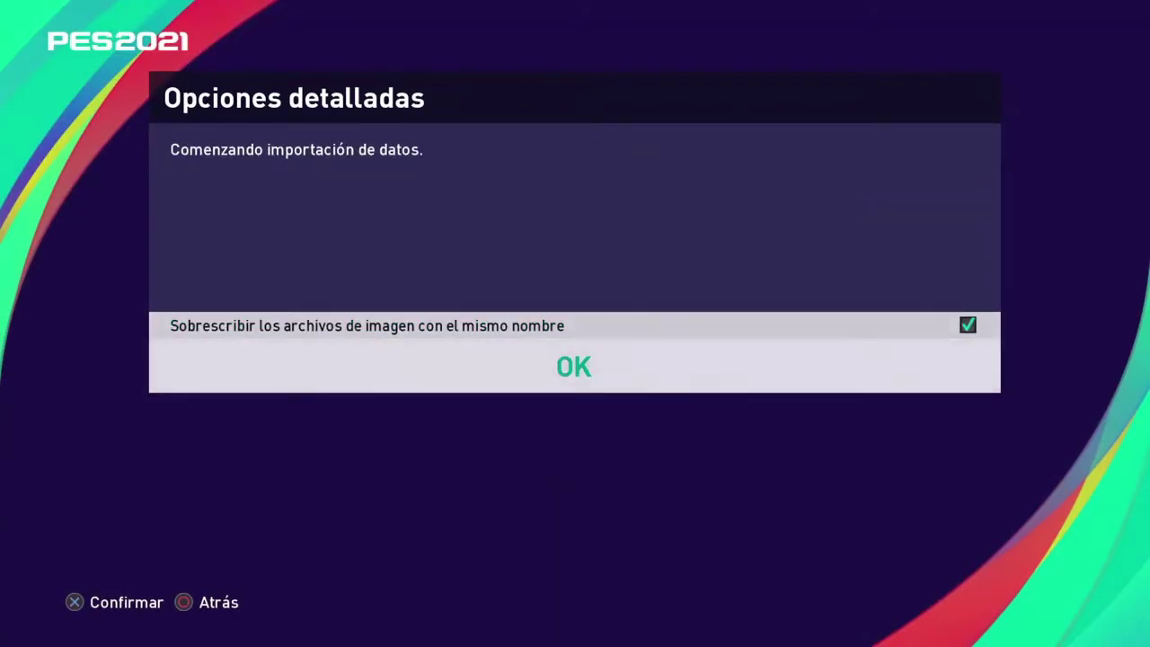
pyautogui.press('Return')
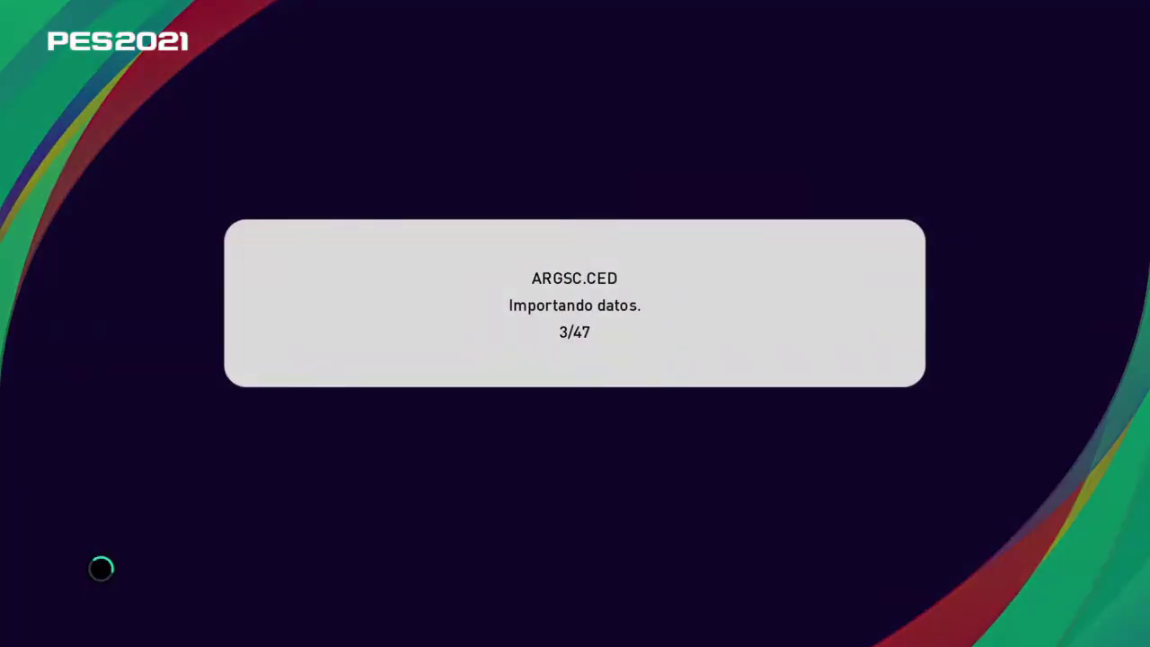